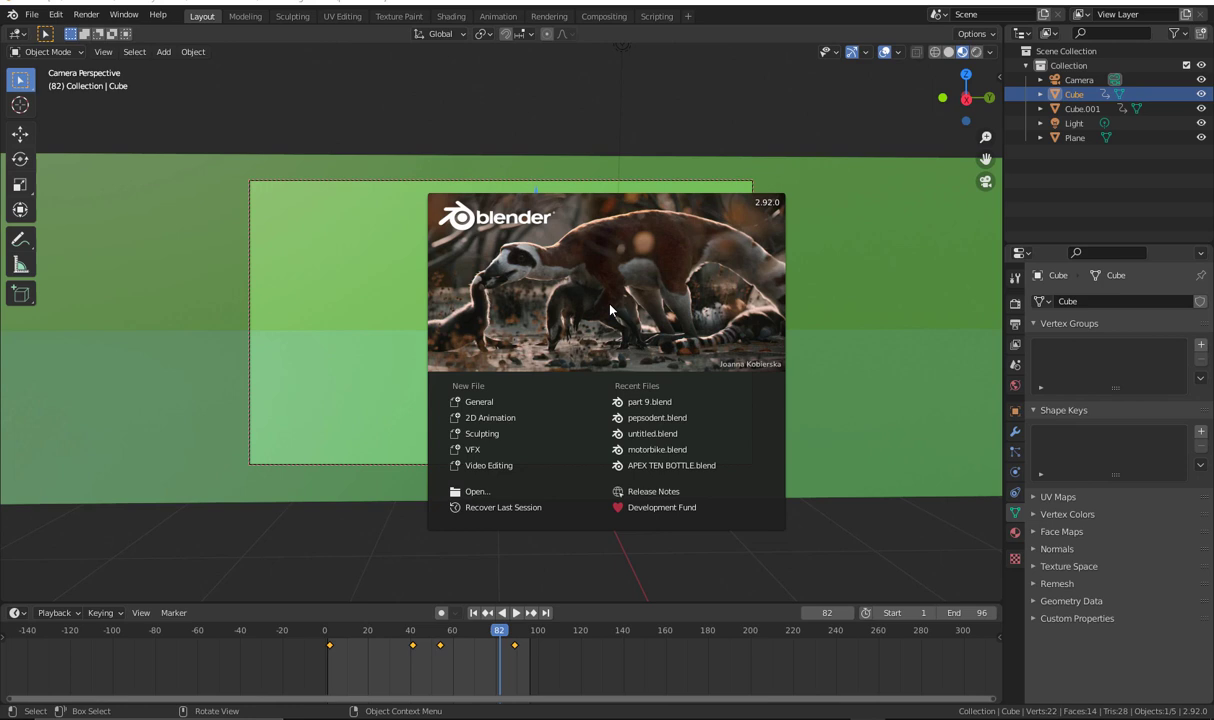
Dismiss the splash screen and play the cube animation from its first frame to review it
{"action": "left_click", "coordinate": [610, 308]}
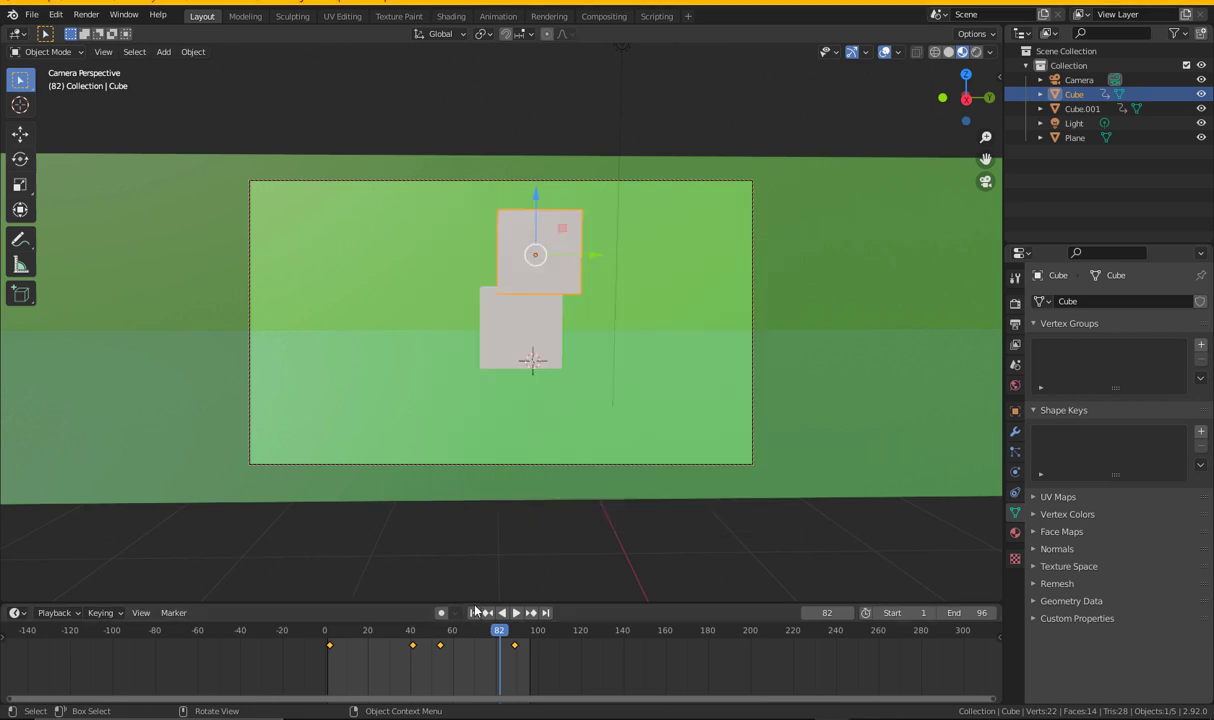
{"action": "left_click", "coordinate": [473, 612]}
{"action": "key", "text": "space"}
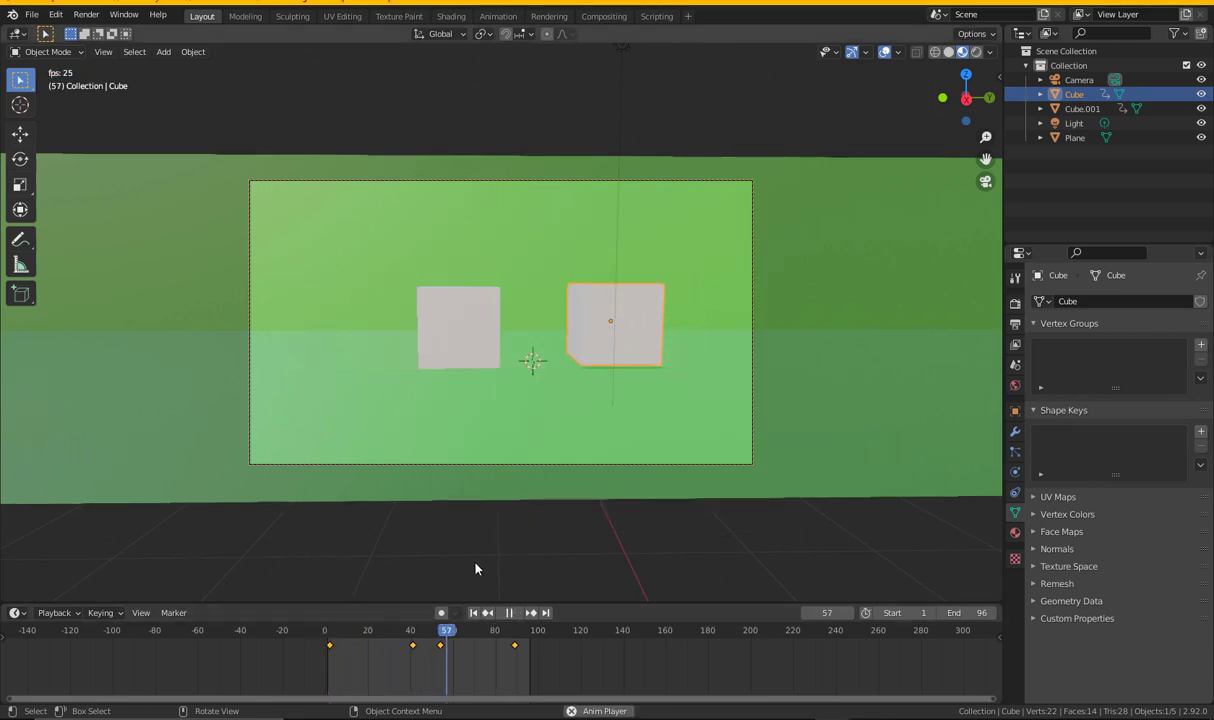
{"action": "key", "text": "space"}
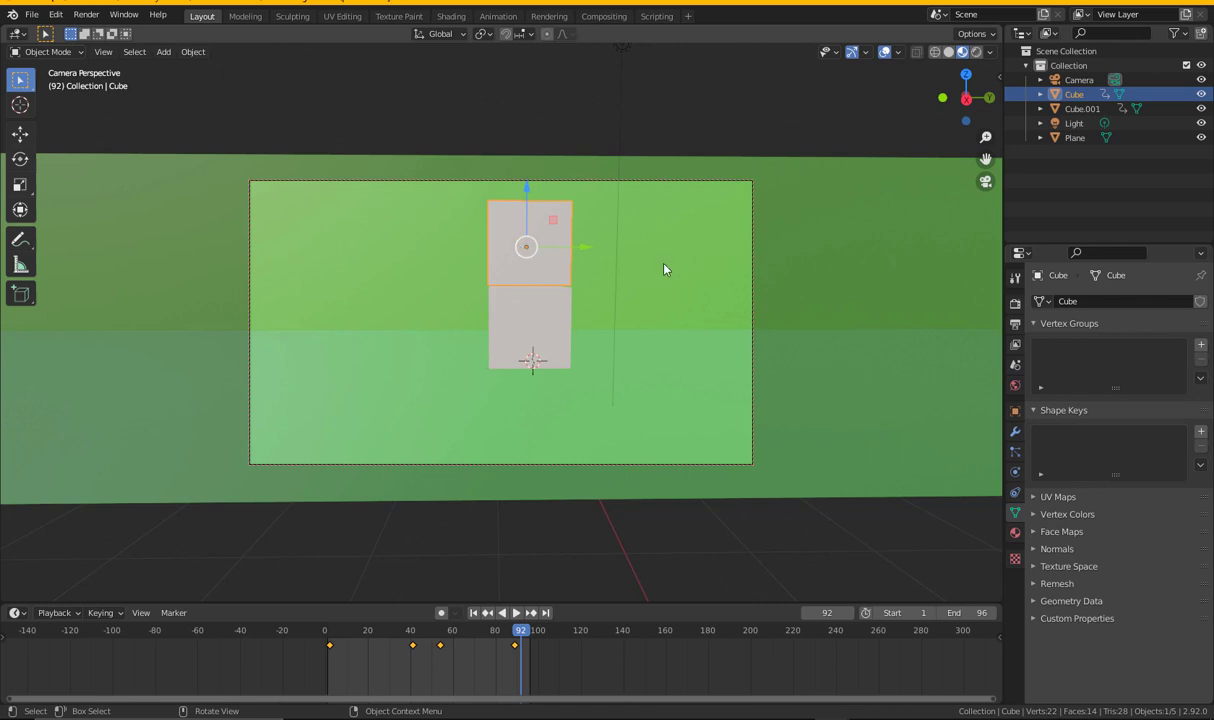
Browse for the render output location and create a folder named "png seq test" on the Desktop
{"action": "left_click", "coordinate": [1015, 324]}
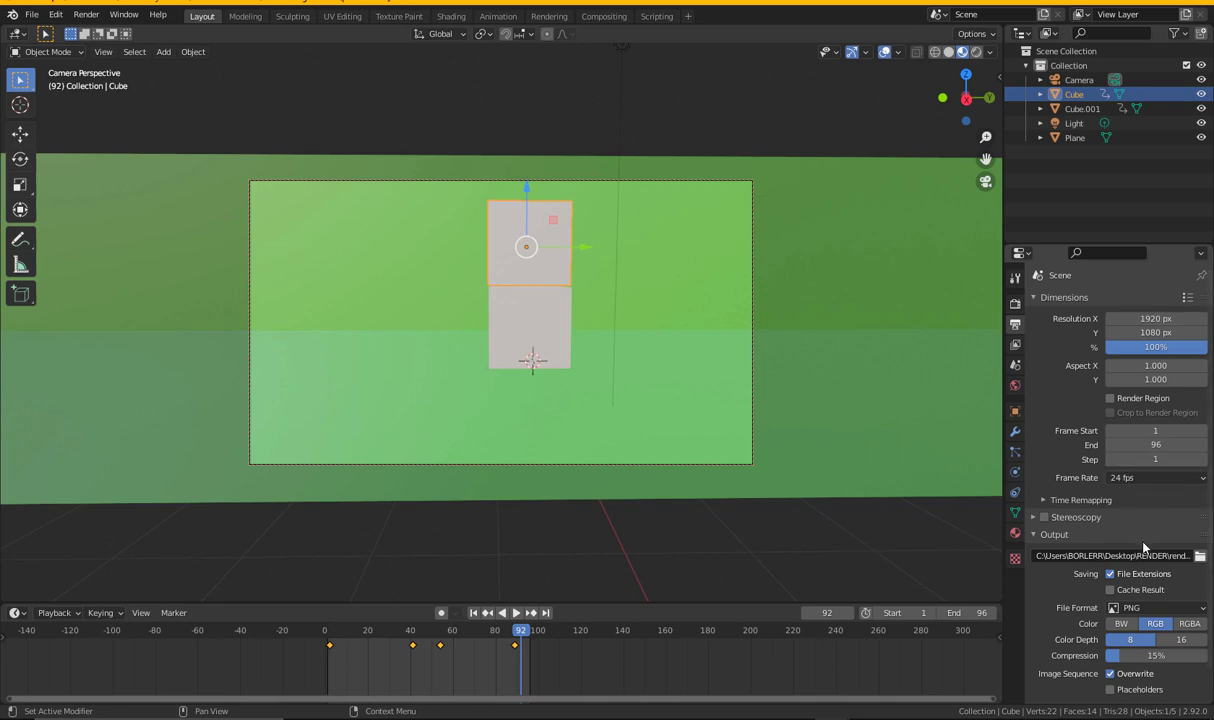
{"action": "scroll", "coordinate": [1150, 500], "scroll_direction": "down", "scroll_amount": 1}
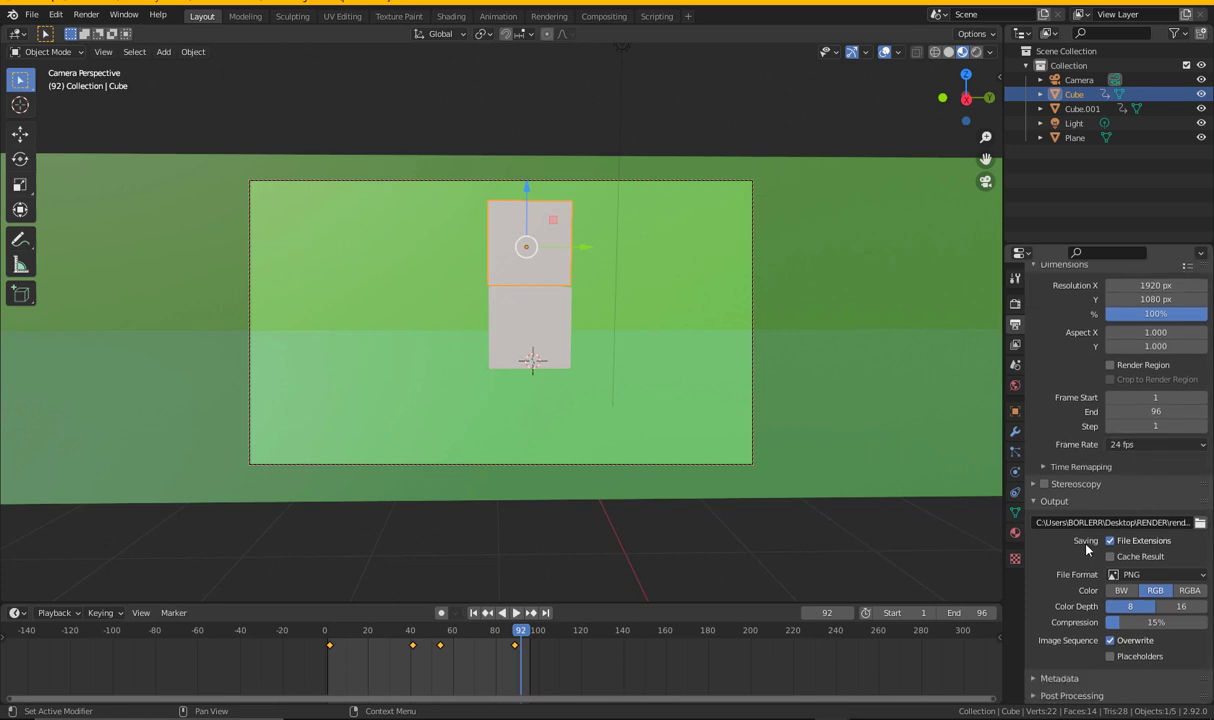
{"action": "left_click", "coordinate": [1199, 523]}
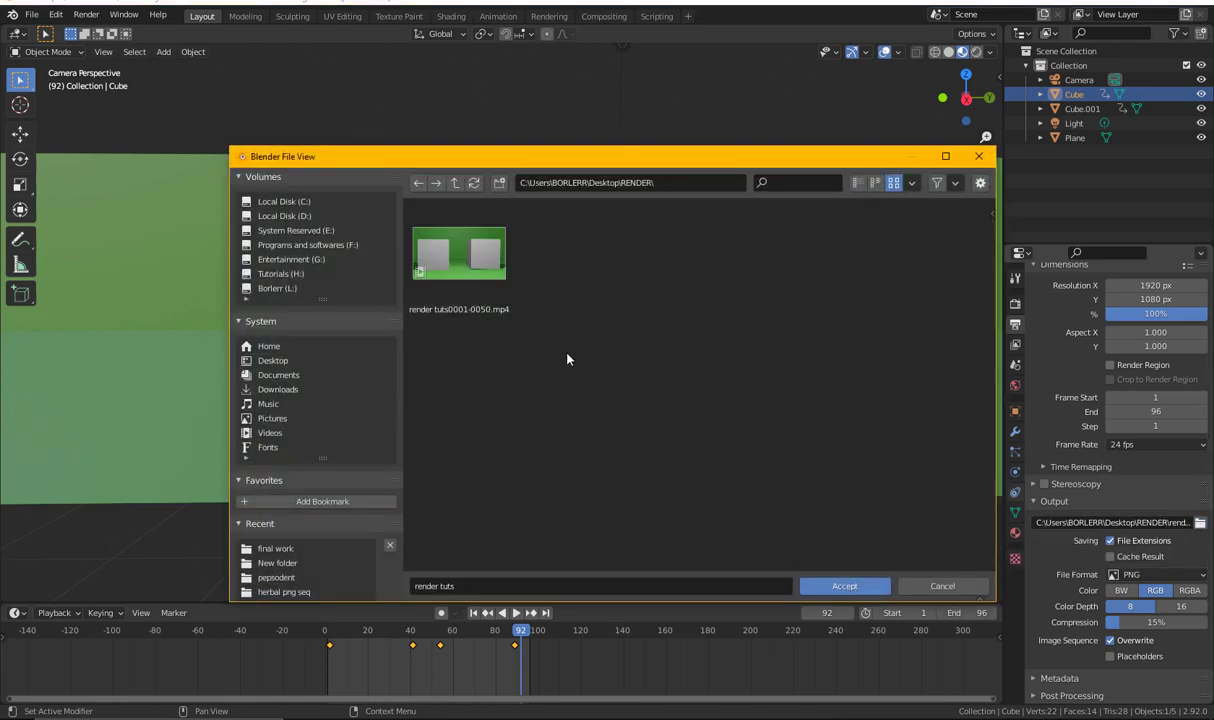
{"action": "left_click", "coordinate": [288, 366]}
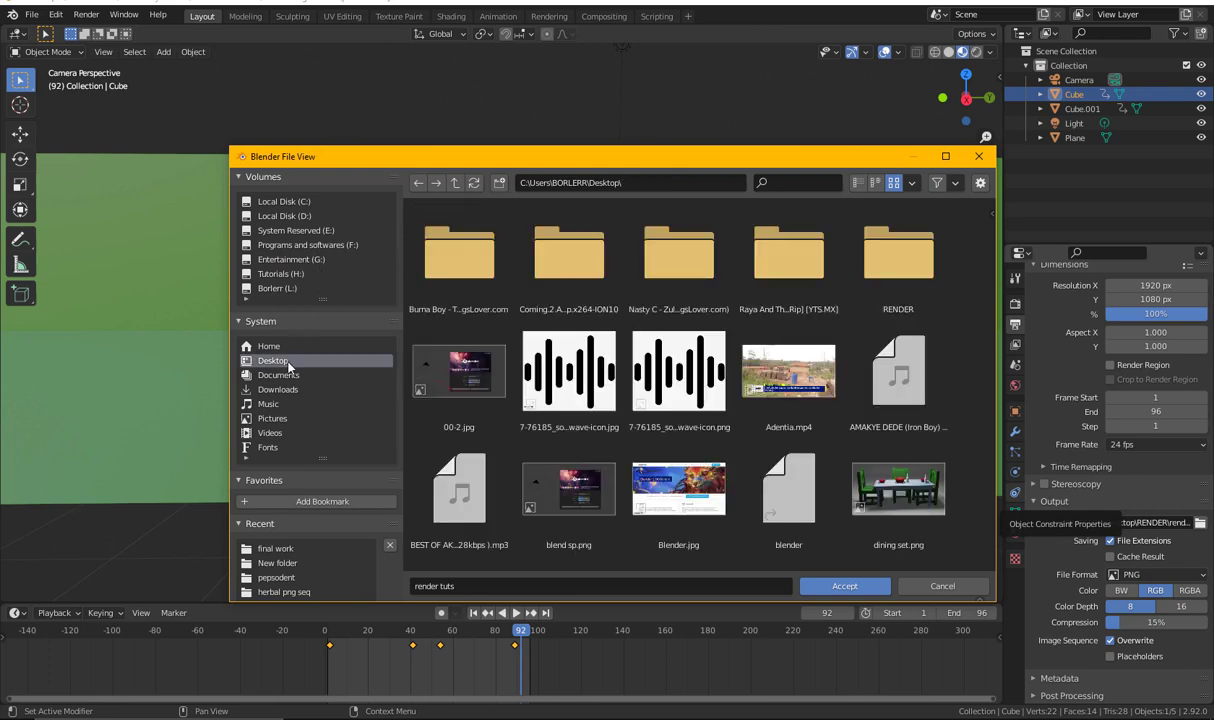
{"action": "scroll", "coordinate": [785, 332], "scroll_direction": "down", "scroll_amount": 4}
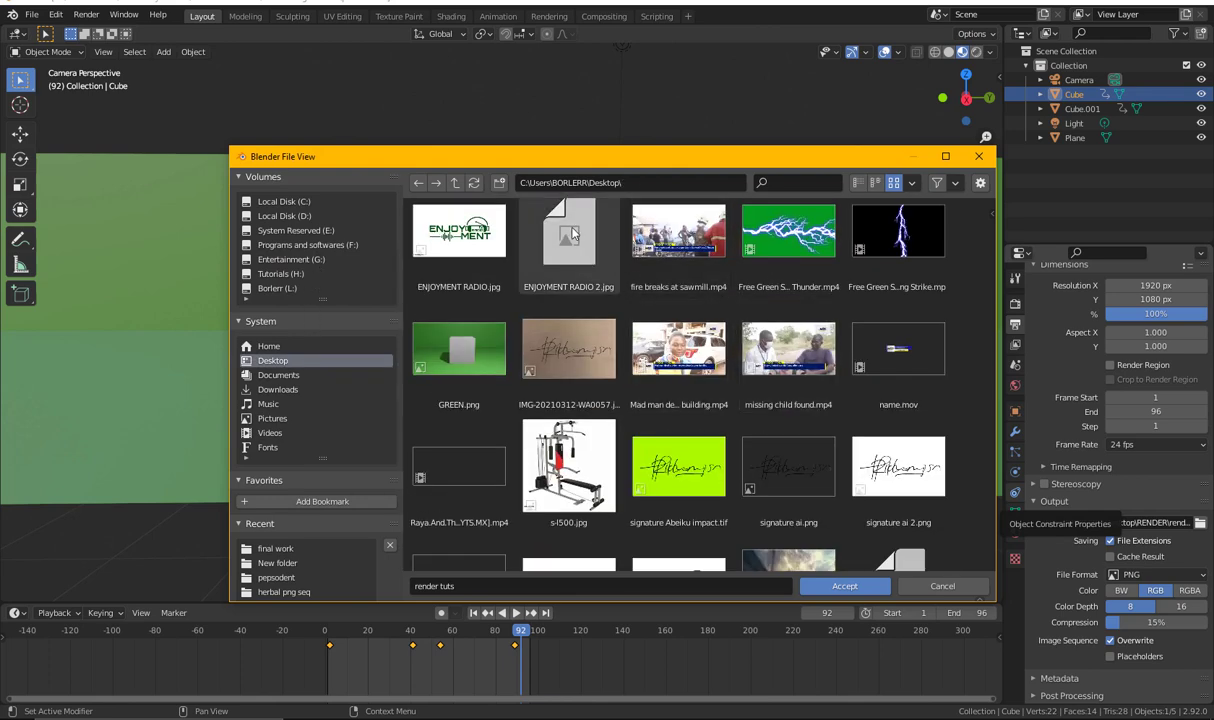
{"action": "left_click", "coordinate": [499, 182]}
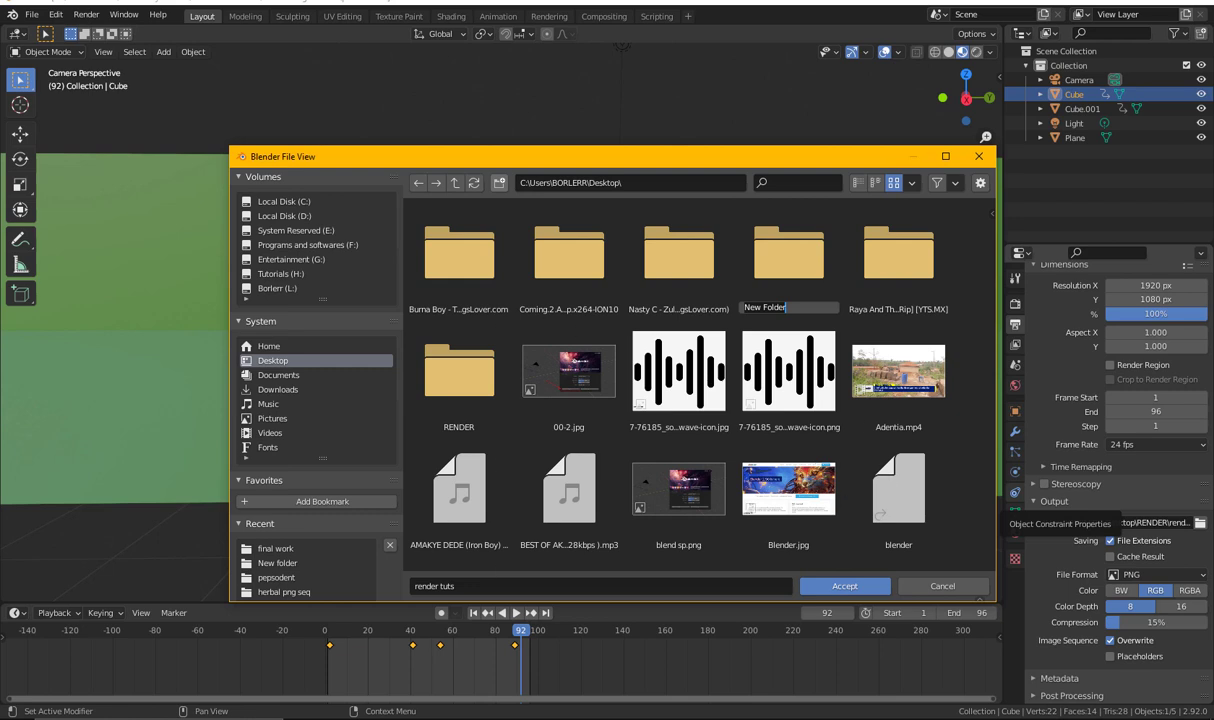
{"action": "type", "text": "png seq test"}
Set the render output path to the png seq test folder, keeping "render tuts" as the file name
{"action": "left_click", "coordinate": [799, 275]}
{"action": "double_click", "coordinate": [799, 275]}
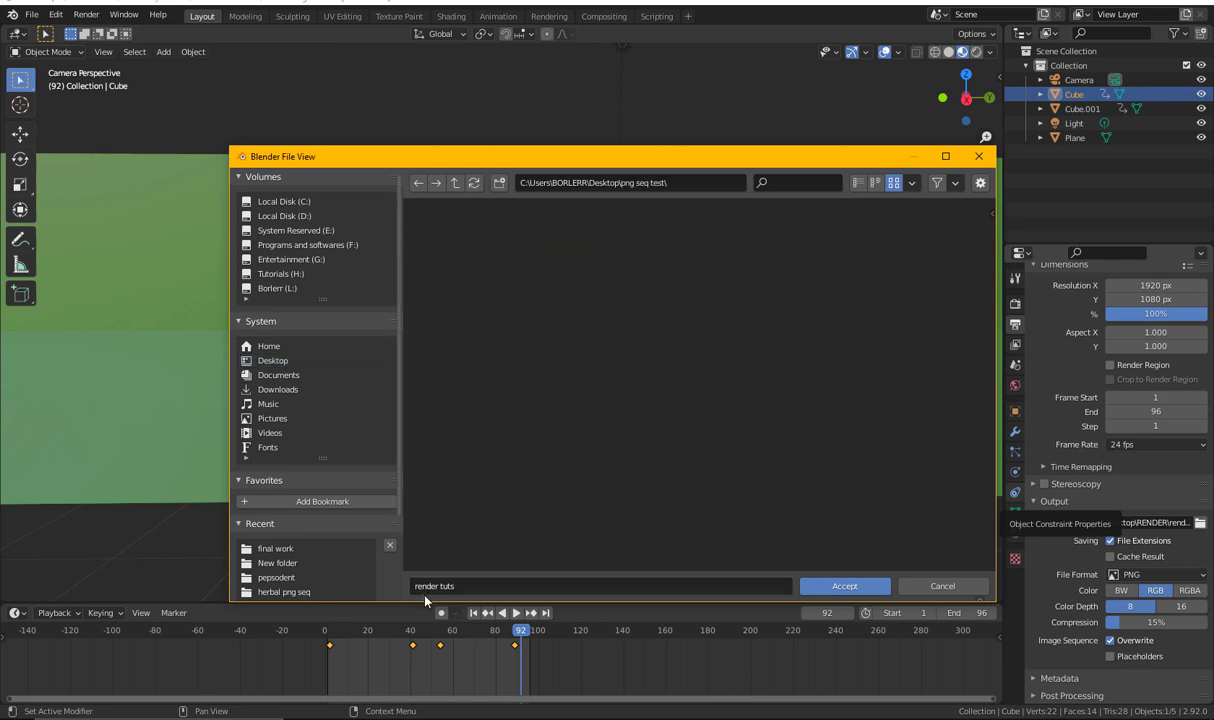
{"action": "left_click", "coordinate": [460, 588]}
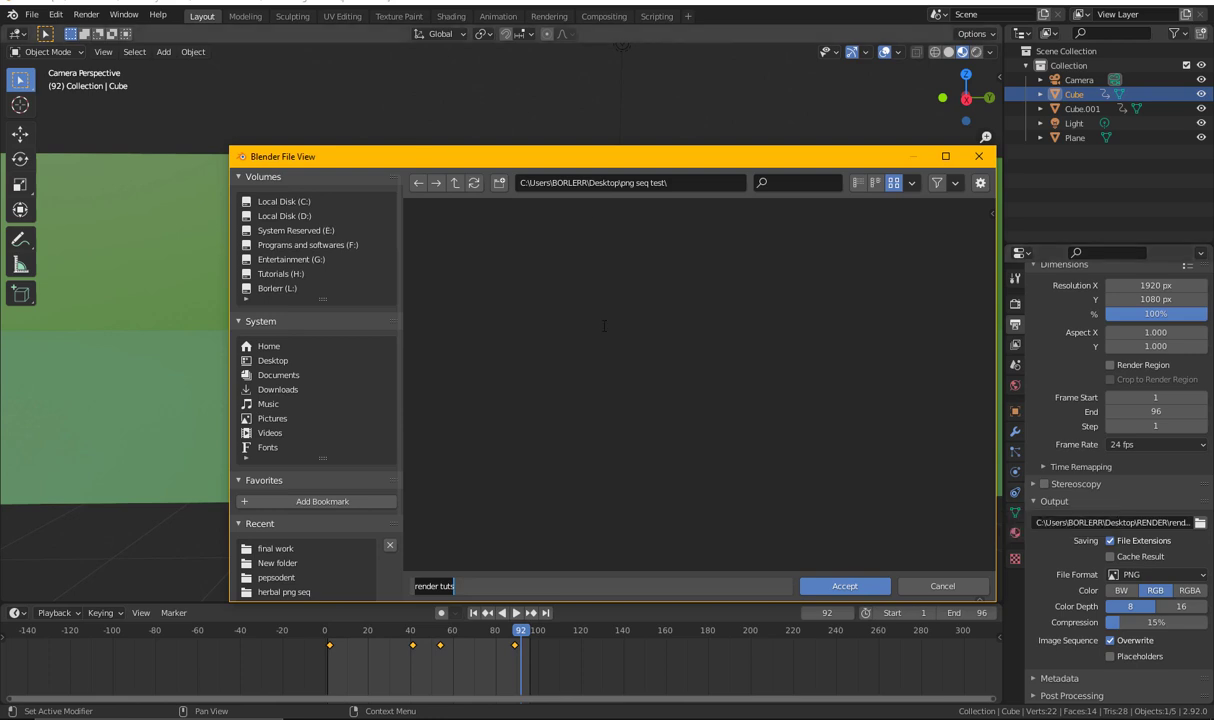
{"action": "left_click", "coordinate": [843, 588]}
{"action": "left_click", "coordinate": [843, 588]}
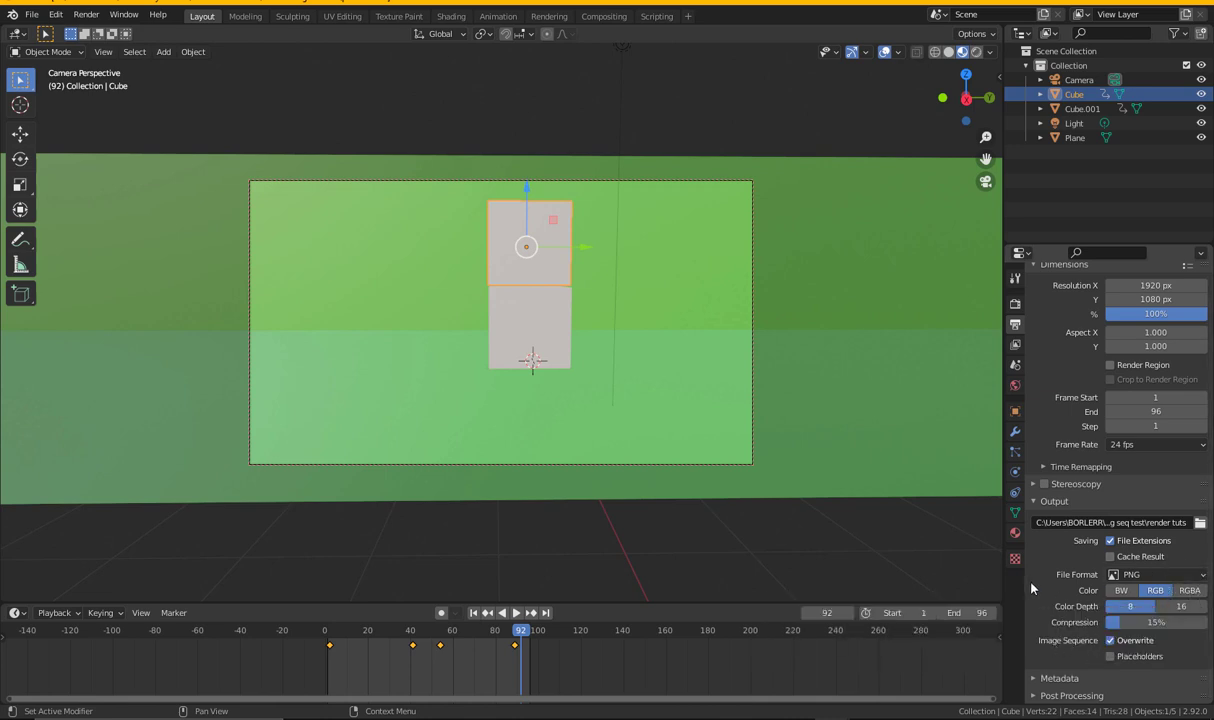
Choose PNG as the output file format and render the animation from frame 1 to 96
{"action": "left_click", "coordinate": [1150, 578]}
{"action": "left_click", "coordinate": [1156, 576]}
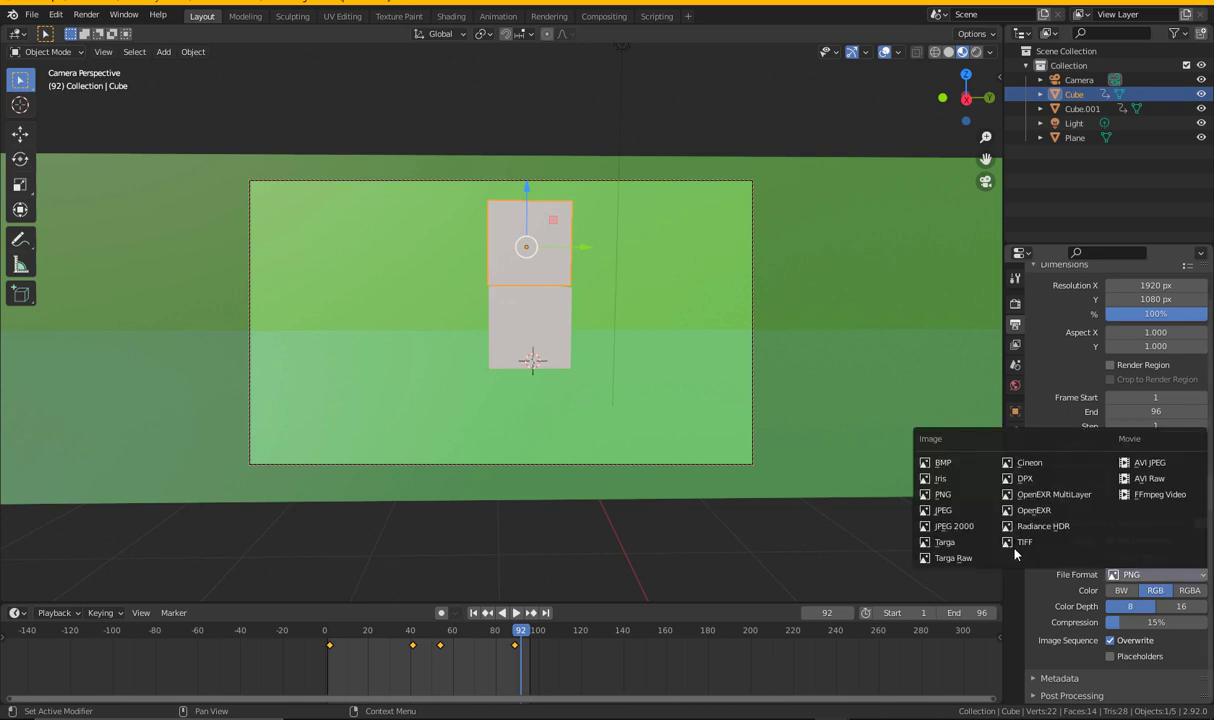
{"action": "left_click", "coordinate": [945, 494]}
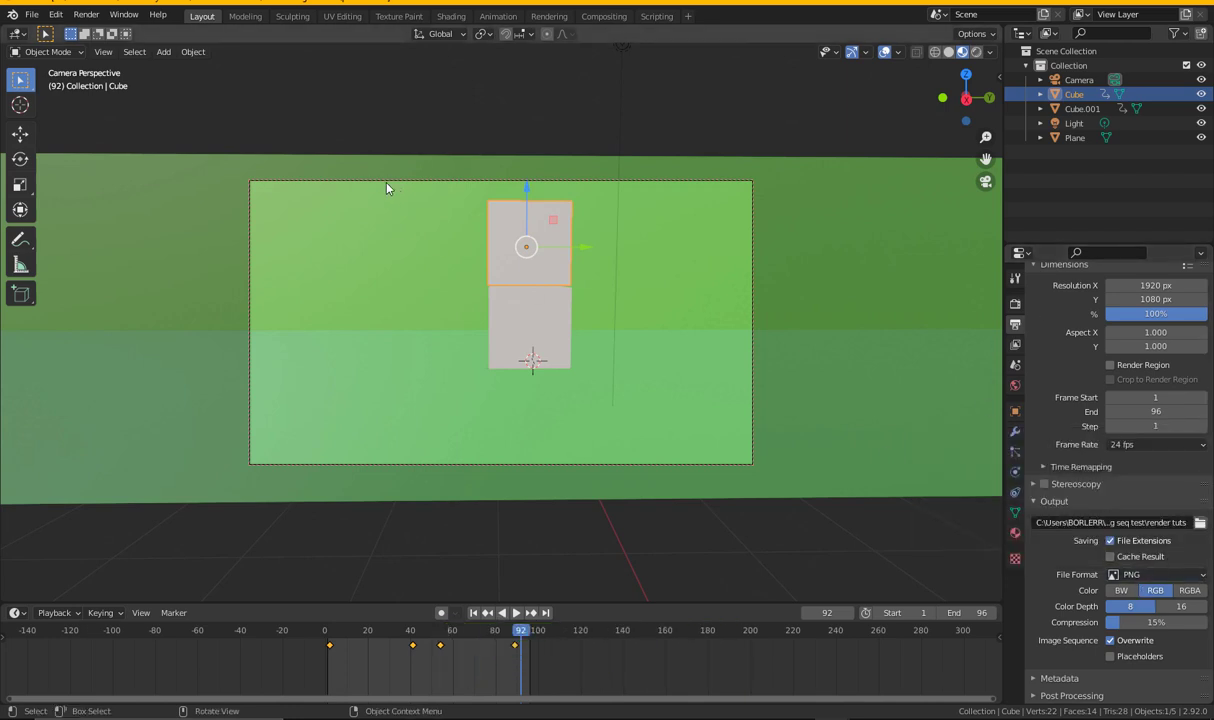
{"action": "left_click", "coordinate": [88, 16]}
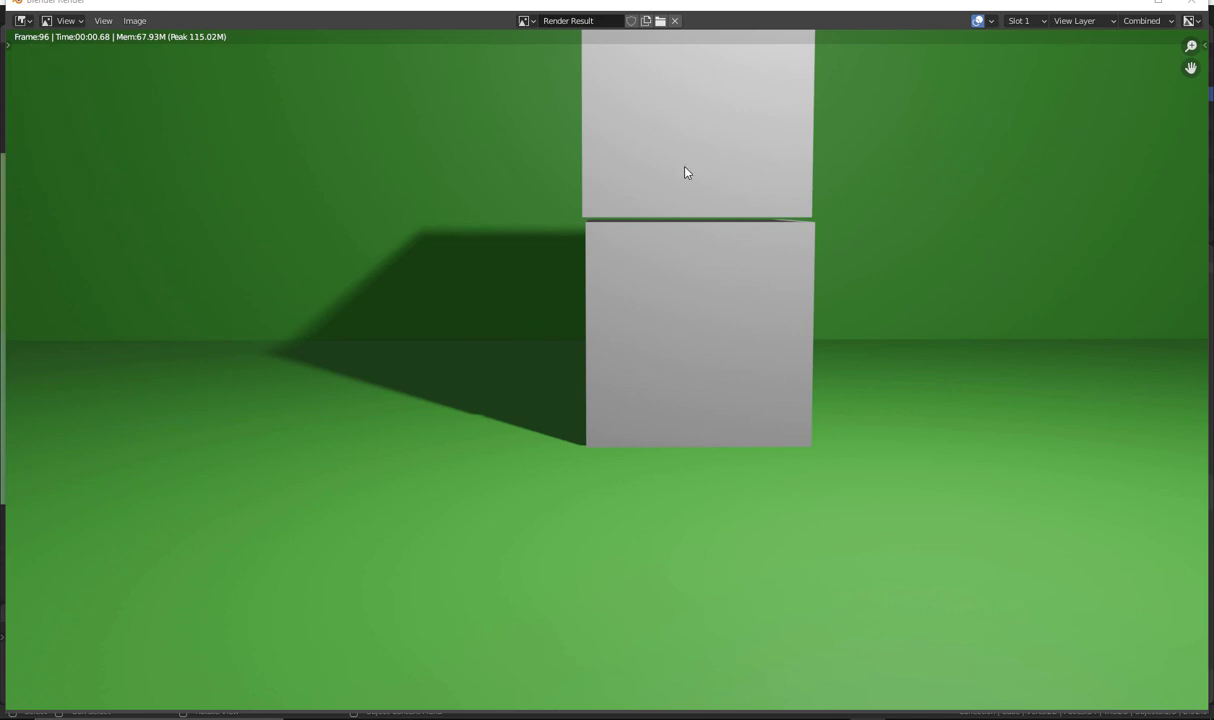
{"action": "left_click", "coordinate": [1124, 3]}
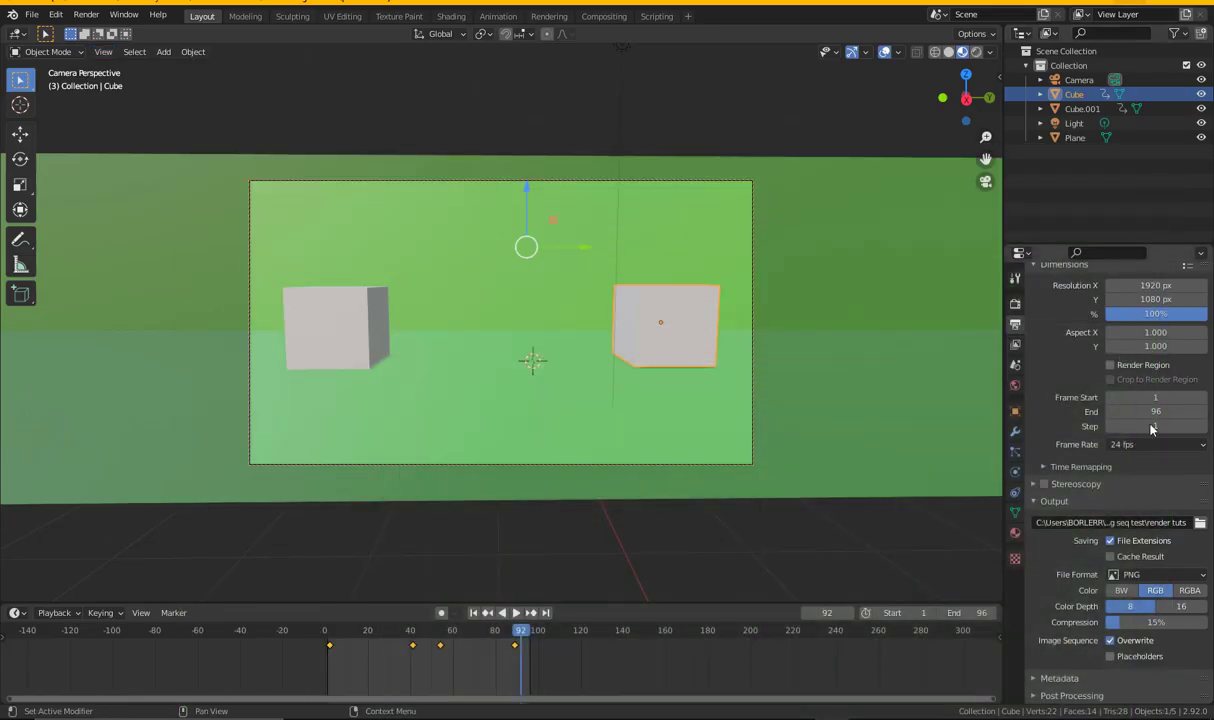
Switch to the desktop and examine the rendered frames in the png seq test folder
{"action": "key", "text": "super+d"}
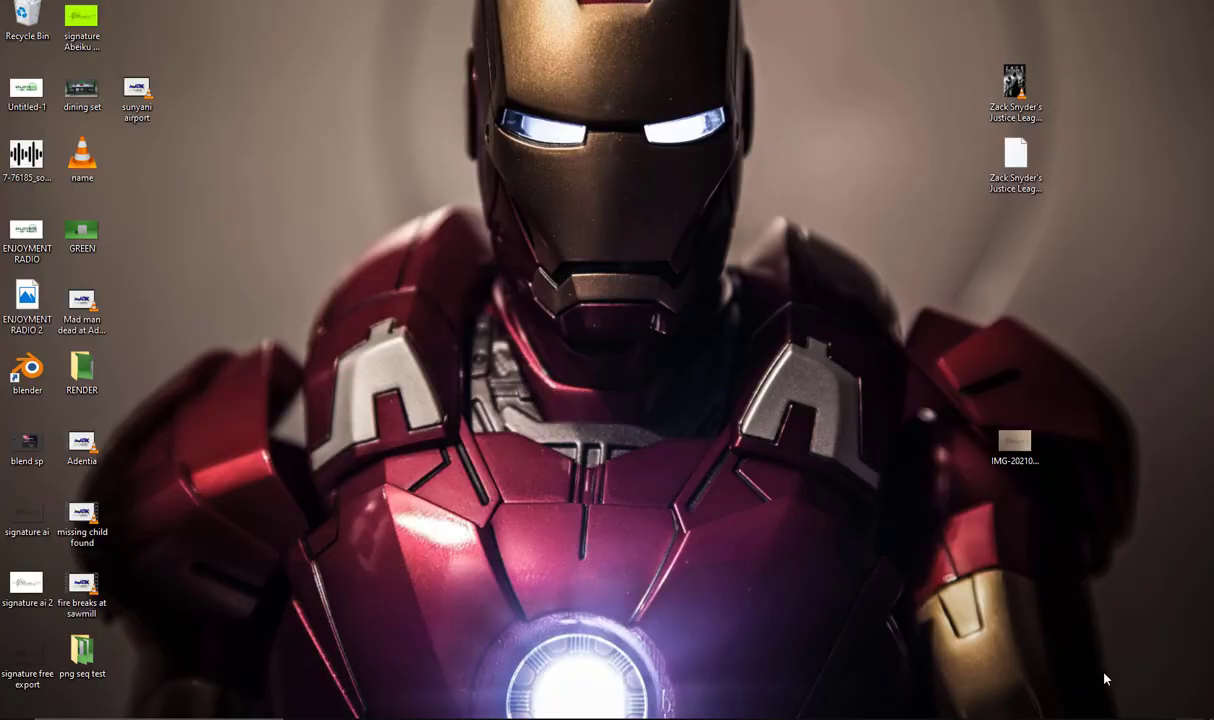
{"action": "double_click", "coordinate": [83, 378]}
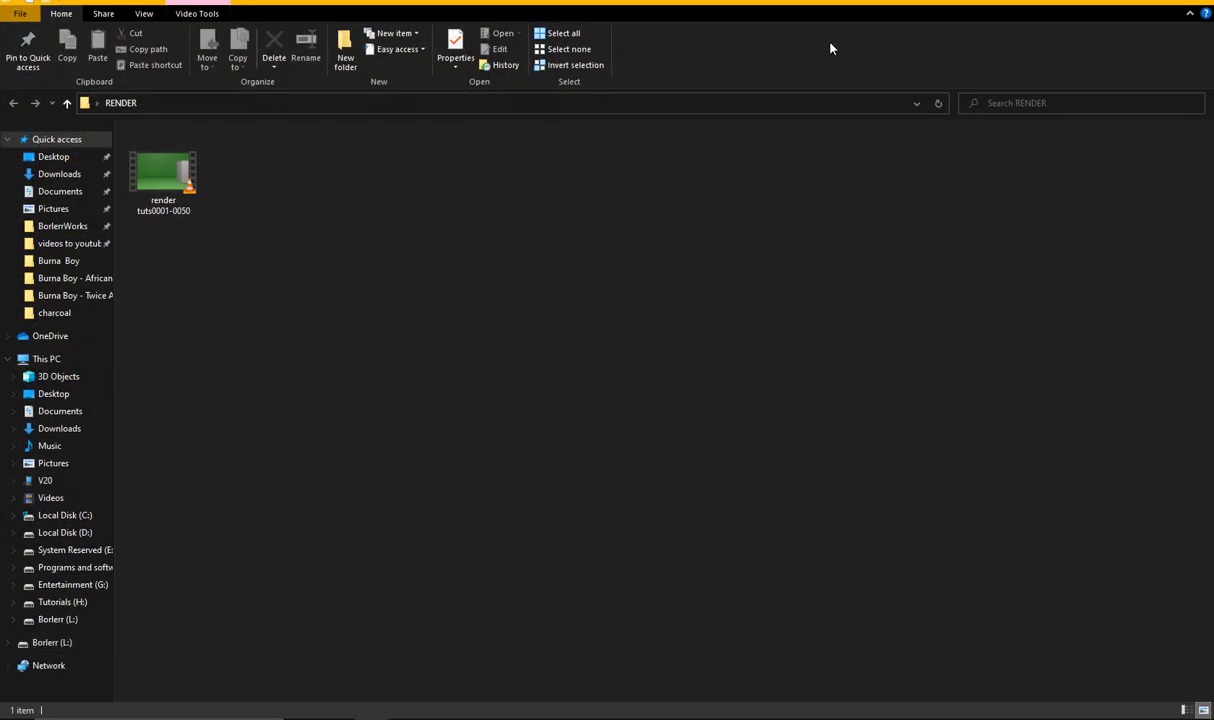
{"action": "left_click", "coordinate": [1140, 2]}
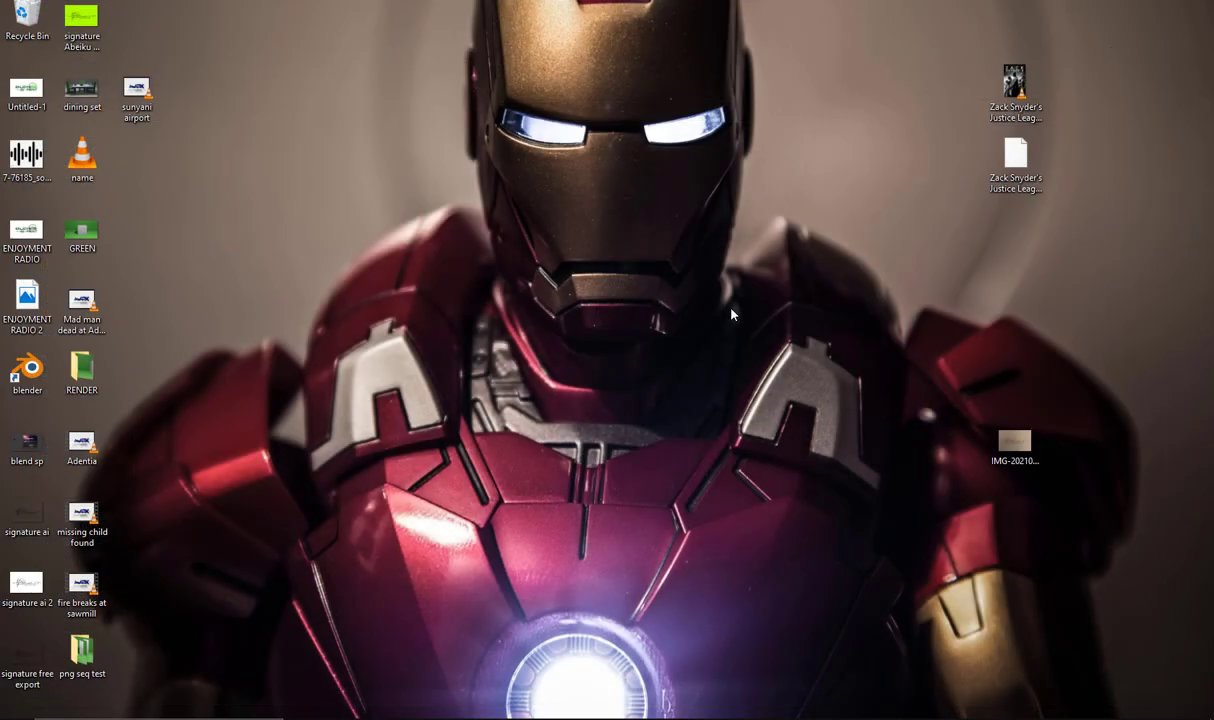
{"action": "double_click", "coordinate": [82, 650]}
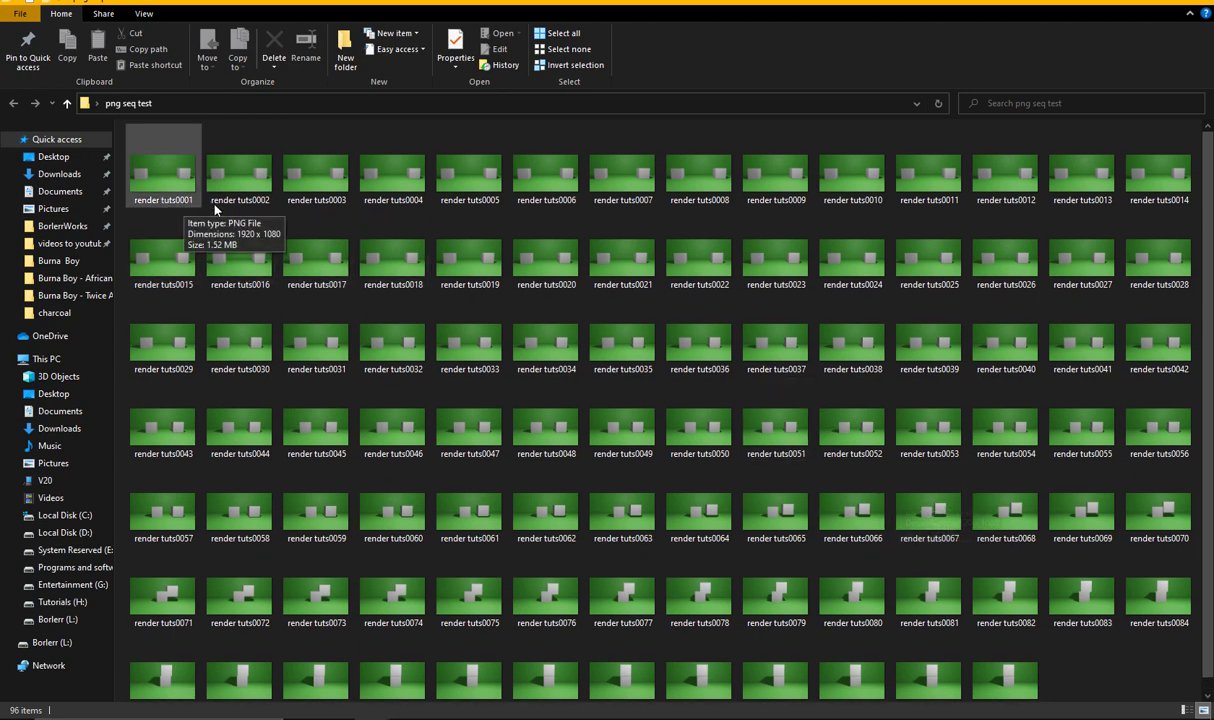
{"action": "scroll", "coordinate": [748, 507], "scroll_direction": "down", "scroll_amount": 1}
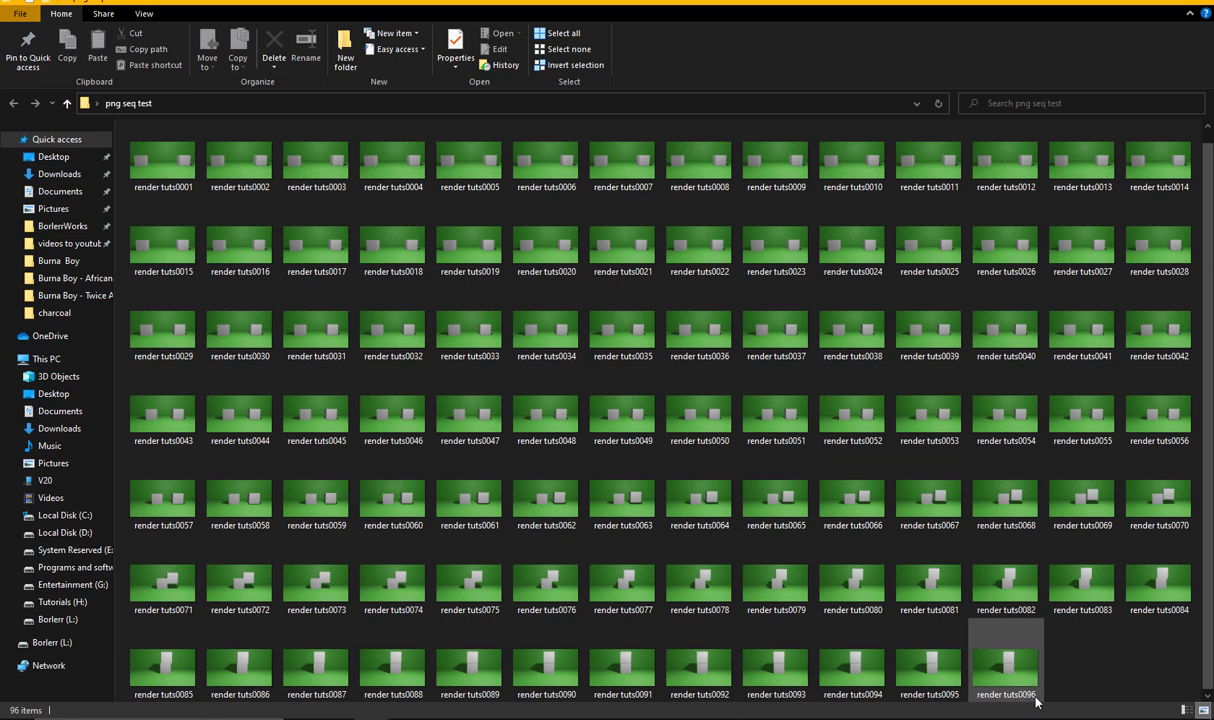
{"action": "scroll", "coordinate": [923, 598], "scroll_direction": "up", "scroll_amount": 1}
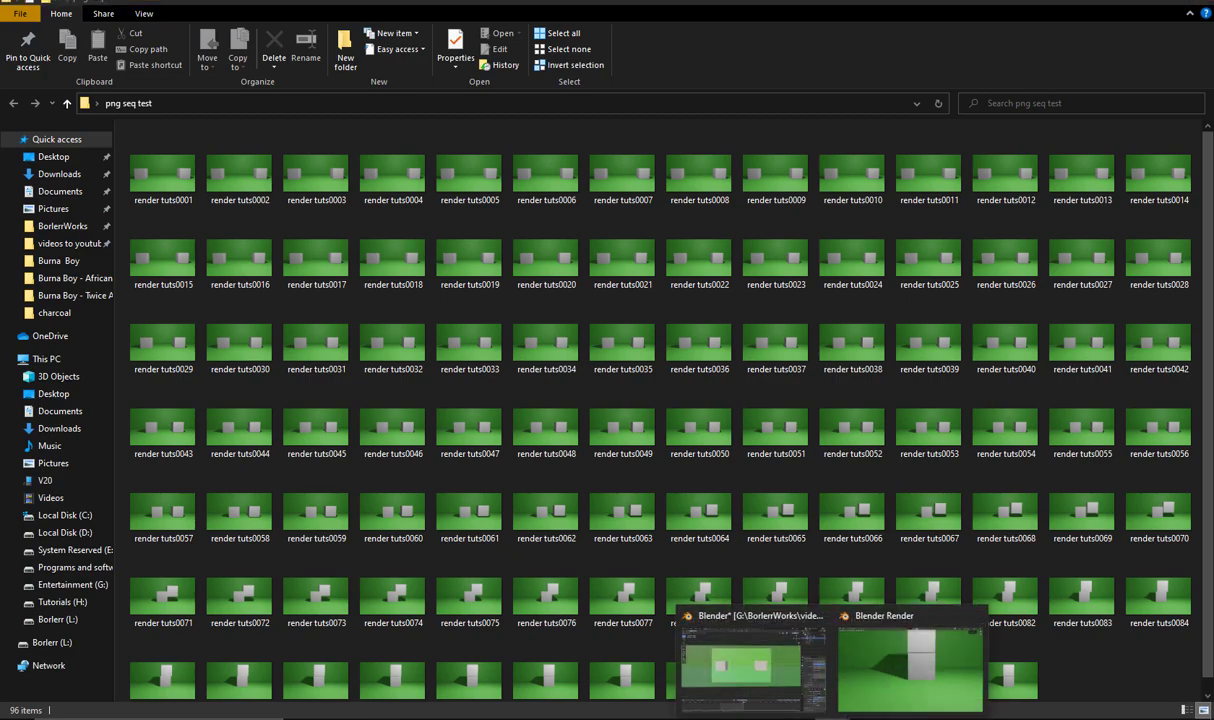
Switch back to Blender's main window and add a Video Editing workspace
{"action": "left_click", "coordinate": [721, 623]}
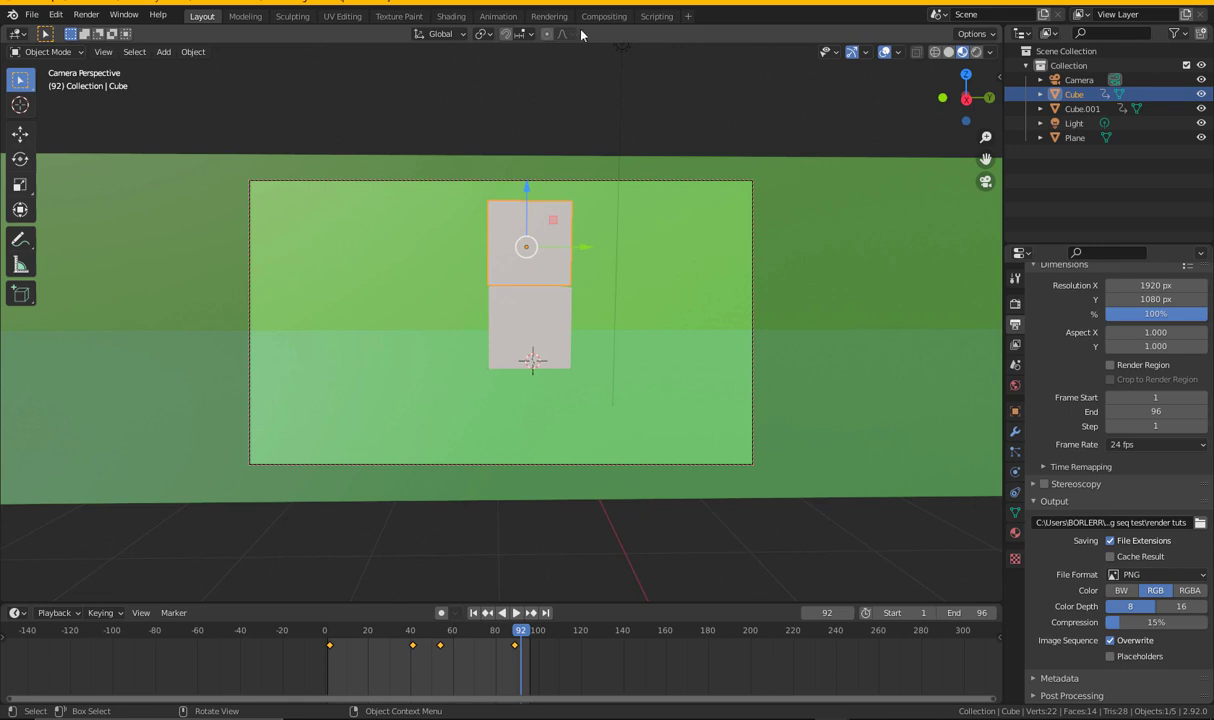
{"action": "left_click", "coordinate": [686, 17]}
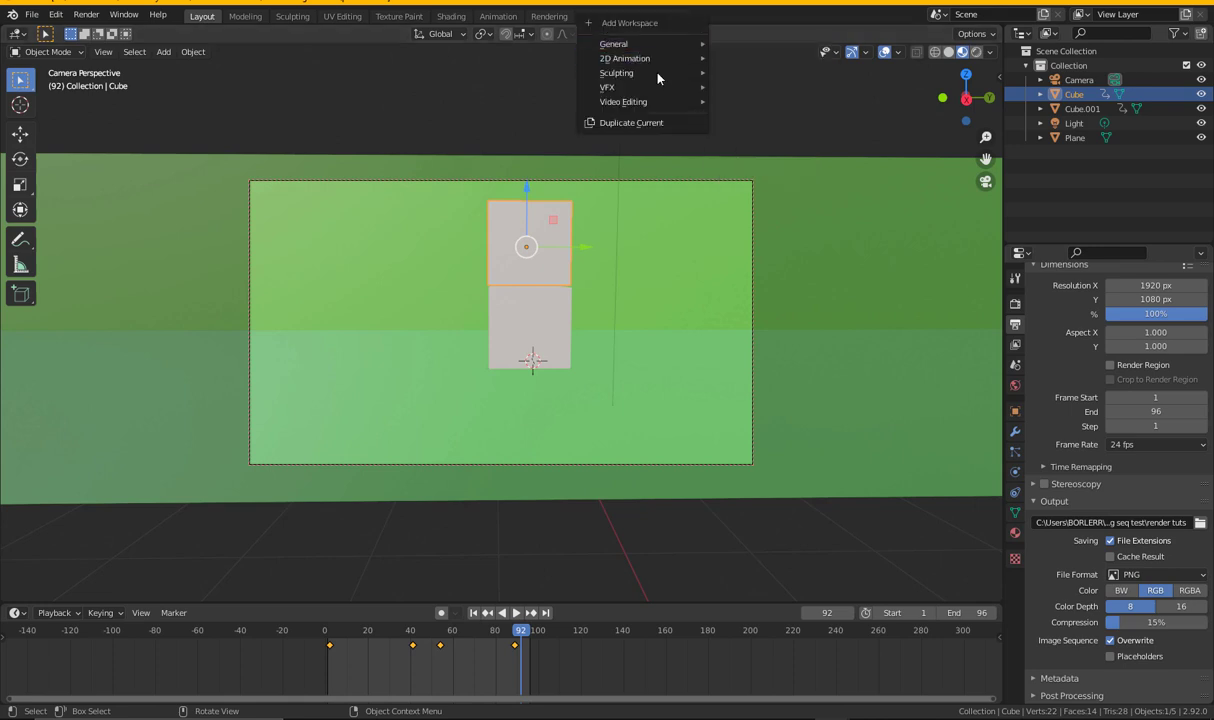
{"action": "mouse_move", "coordinate": [629, 101]}
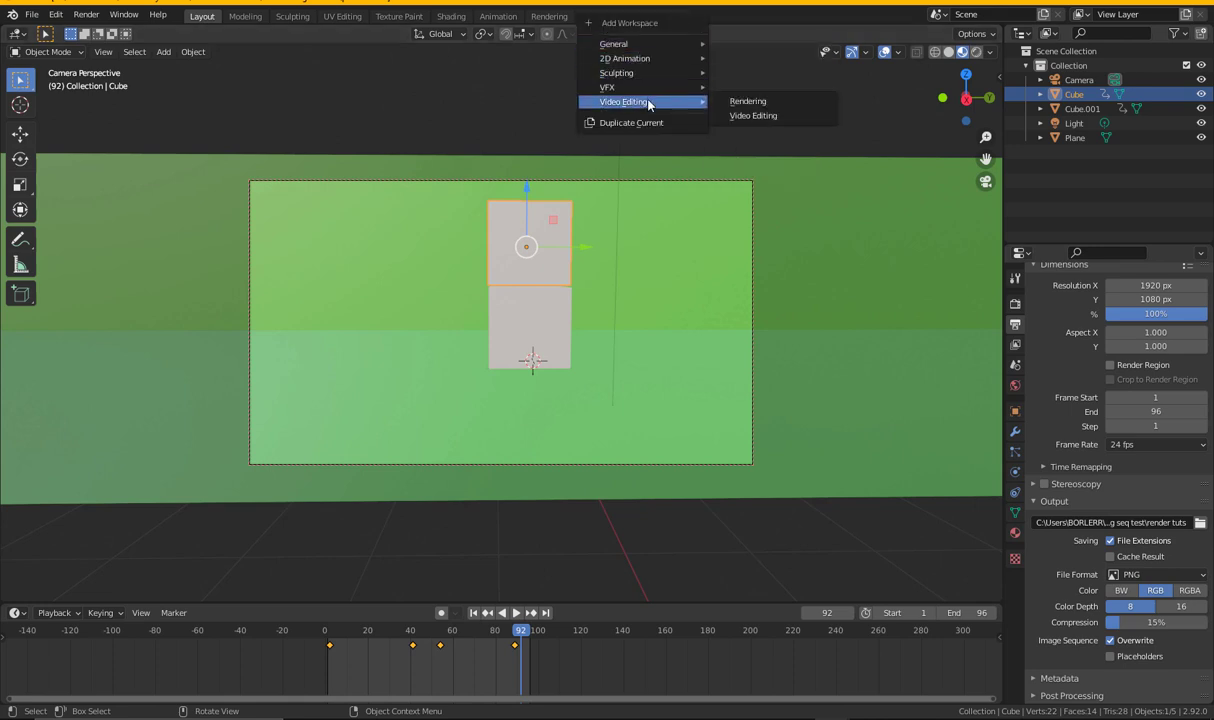
{"action": "left_click", "coordinate": [745, 116]}
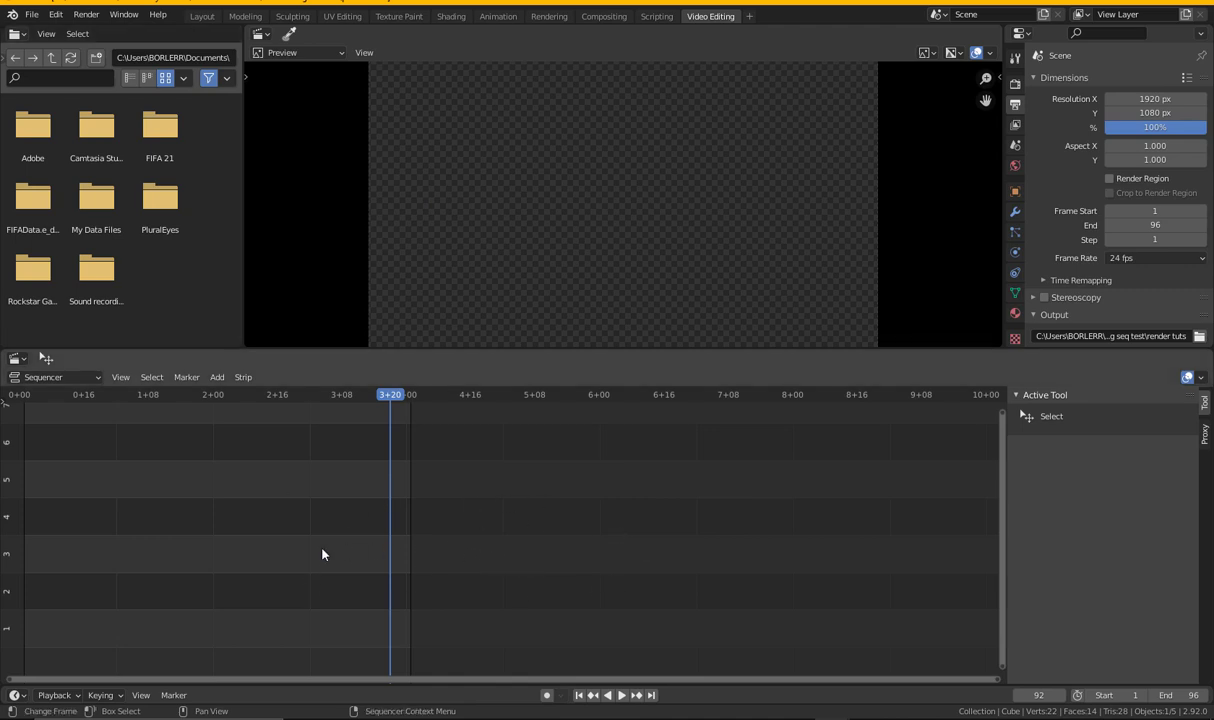
Try the Sequencer/Preview view type, return to Sequencer, and toggle the sequencer's sidebar off and on
{"action": "key", "text": "shift+a"}
{"action": "left_click", "coordinate": [92, 378]}
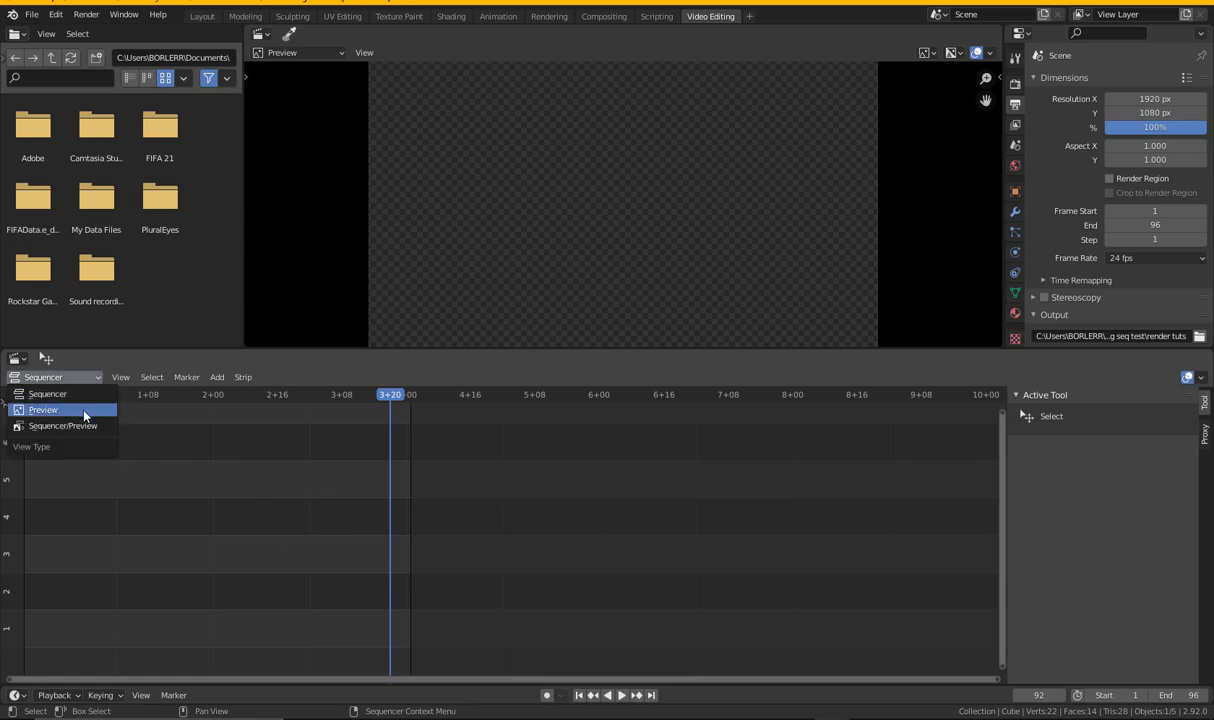
{"action": "left_click", "coordinate": [86, 427]}
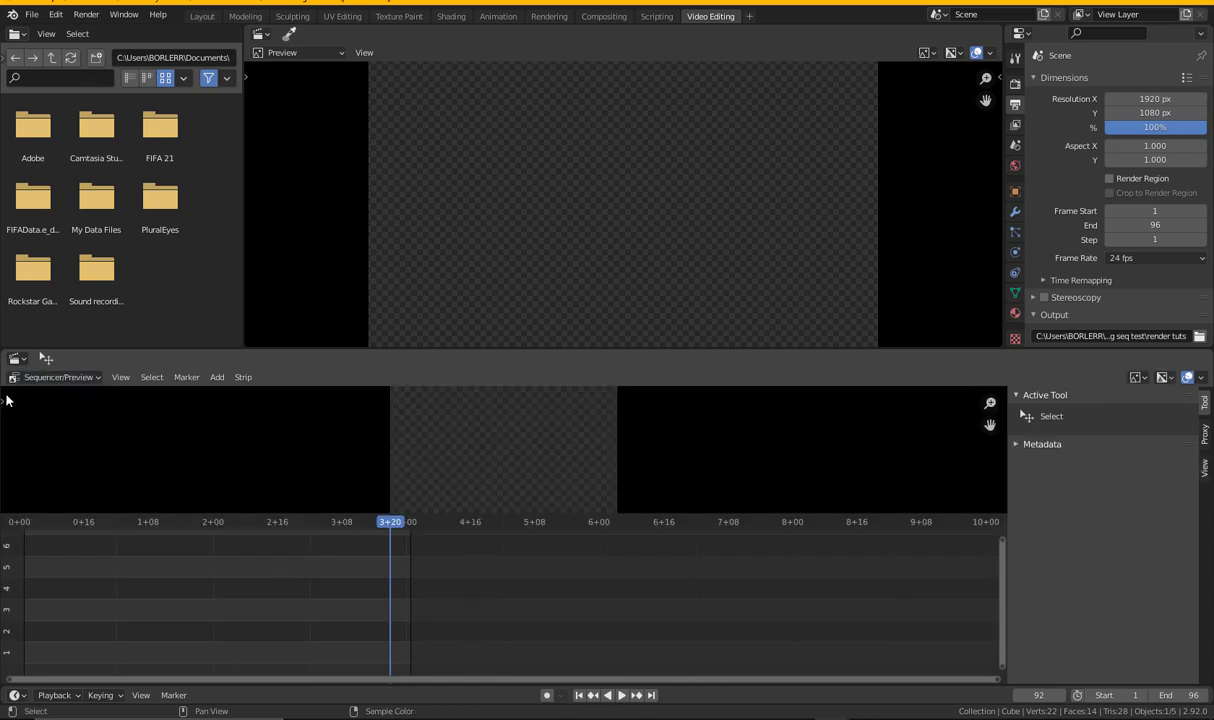
{"action": "left_click", "coordinate": [57, 377]}
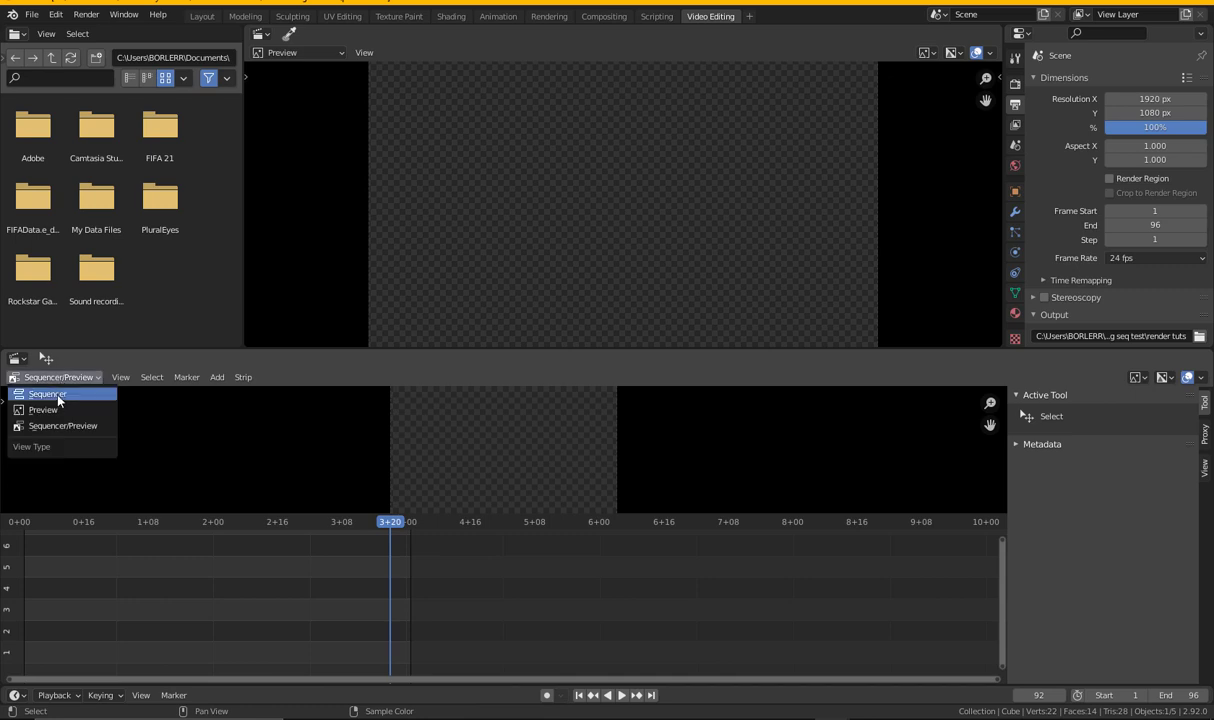
{"action": "left_click", "coordinate": [54, 393]}
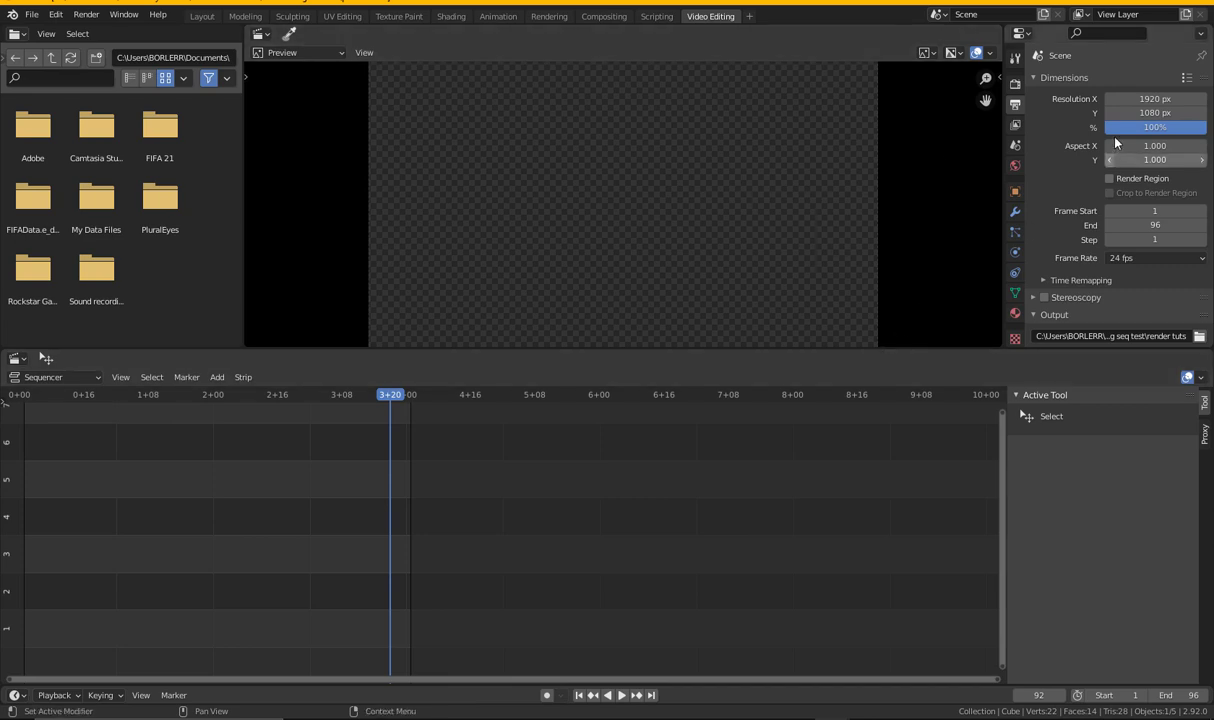
{"action": "key", "text": "n"}
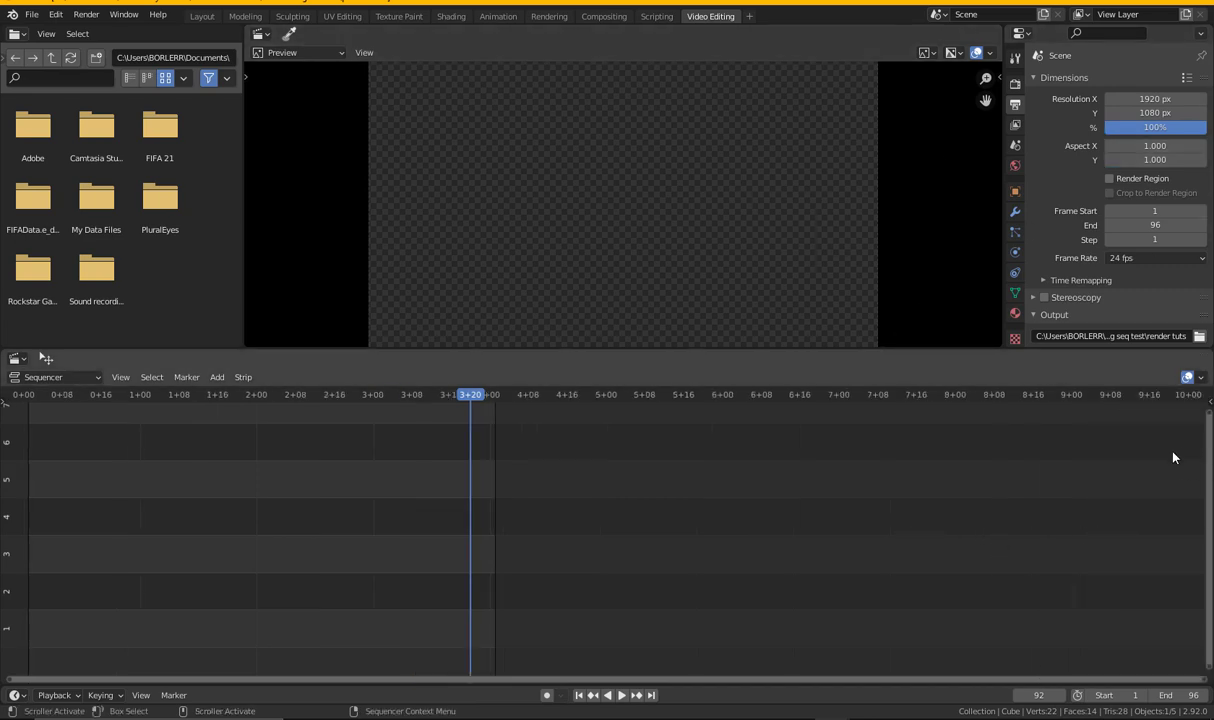
{"action": "key", "text": "n"}
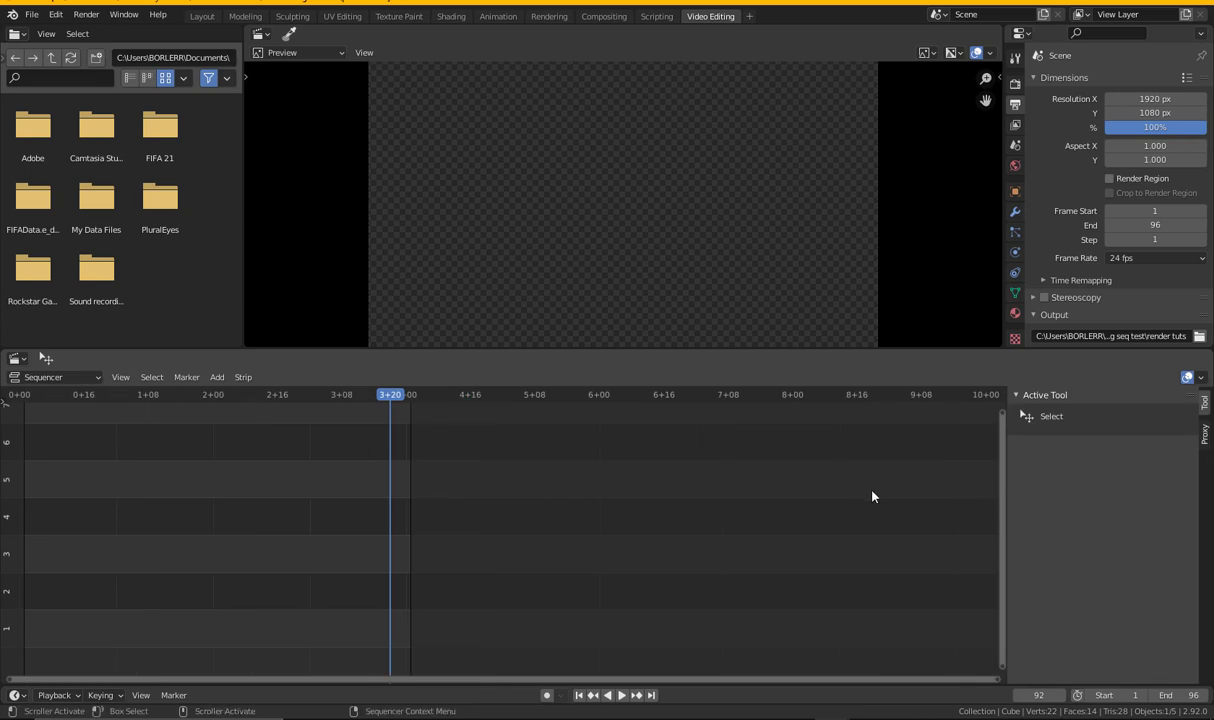
Add an image sequence strip to the sequencer using all the PNG frames in the Desktop's png seq test folder
{"action": "key", "text": "shift+a"}
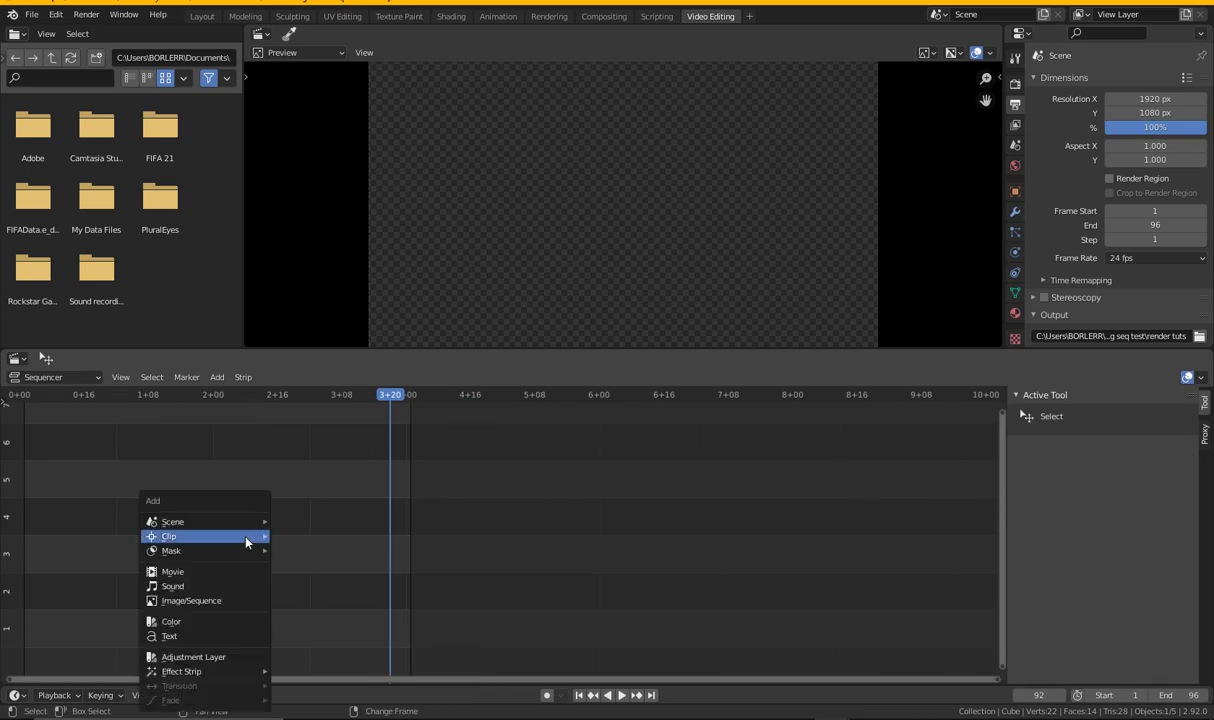
{"action": "mouse_move", "coordinate": [182, 522]}
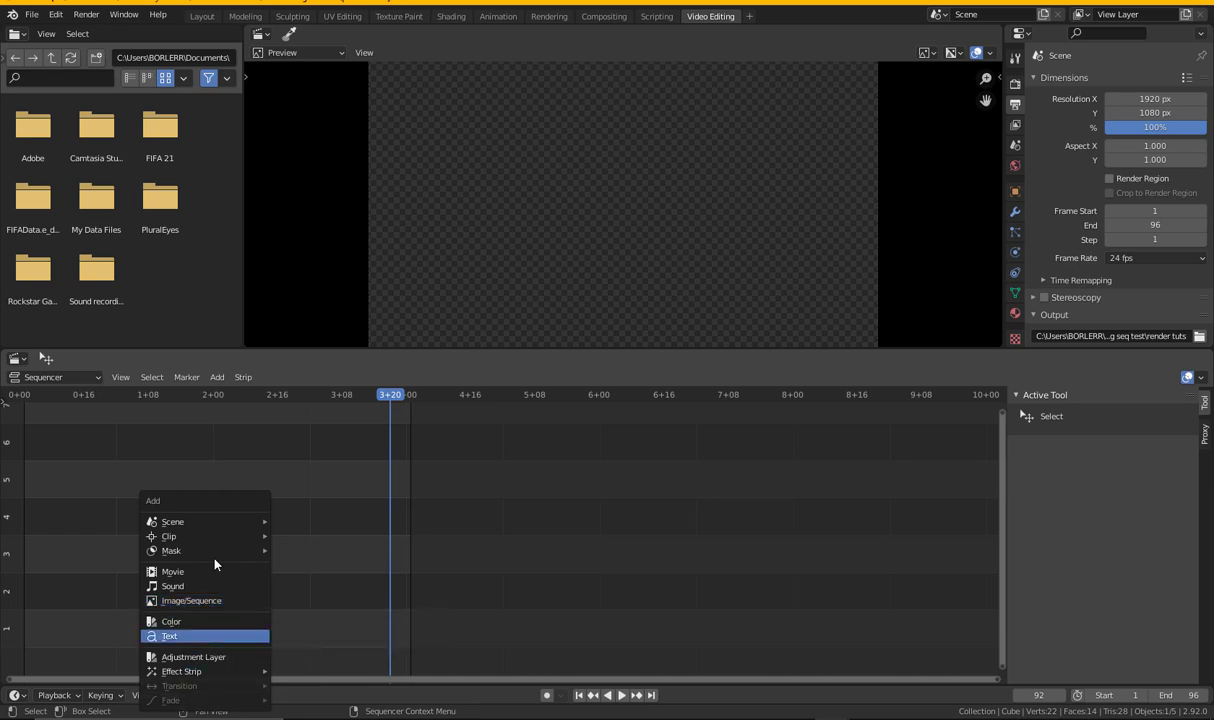
{"action": "left_click", "coordinate": [197, 601]}
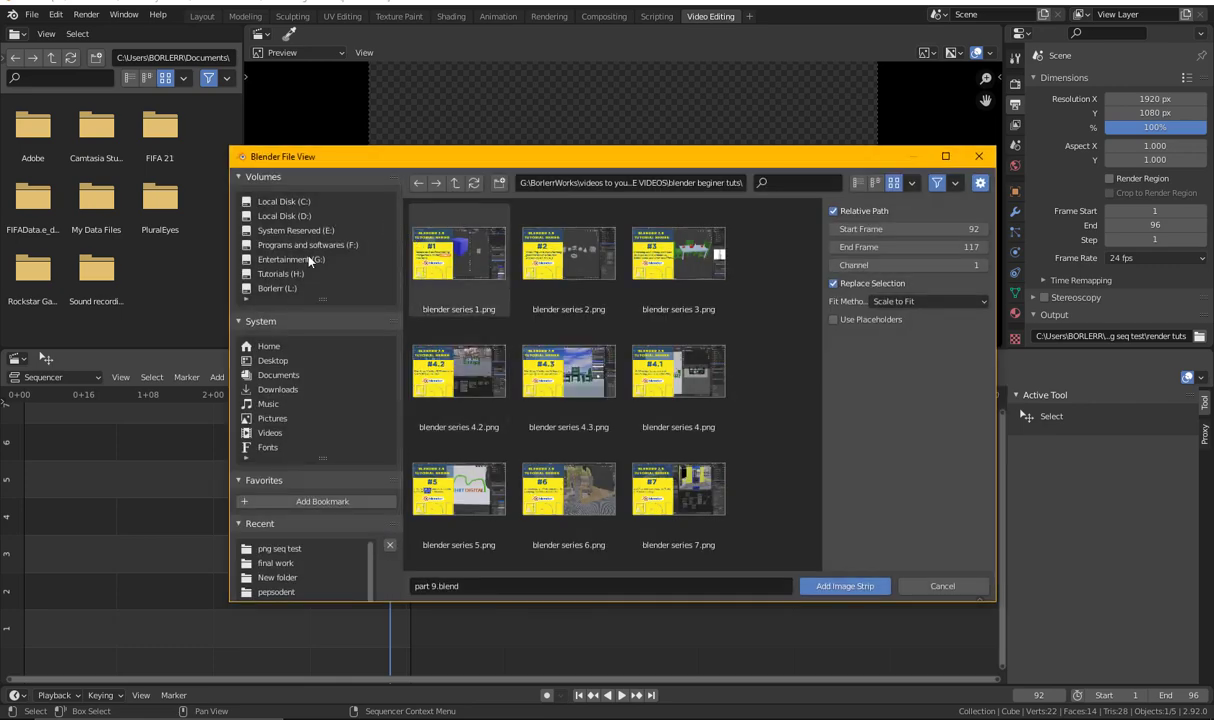
{"action": "left_click", "coordinate": [272, 360]}
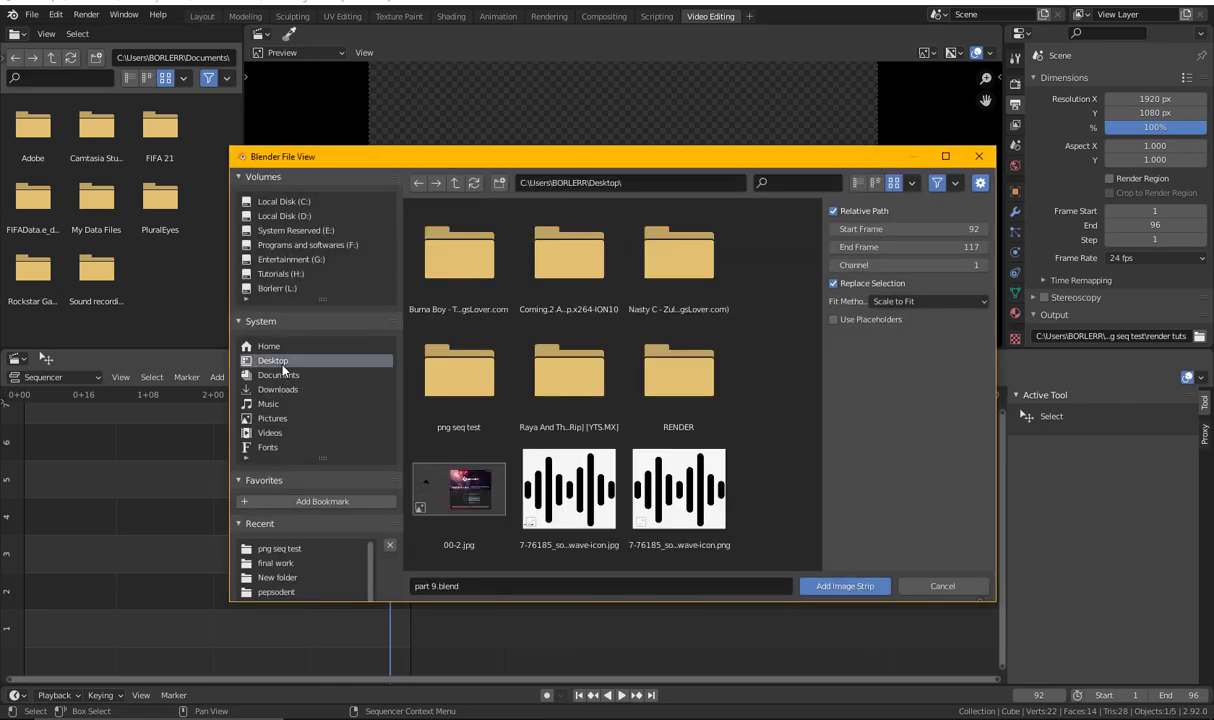
{"action": "scroll", "coordinate": [585, 370], "scroll_direction": "down", "scroll_amount": 10}
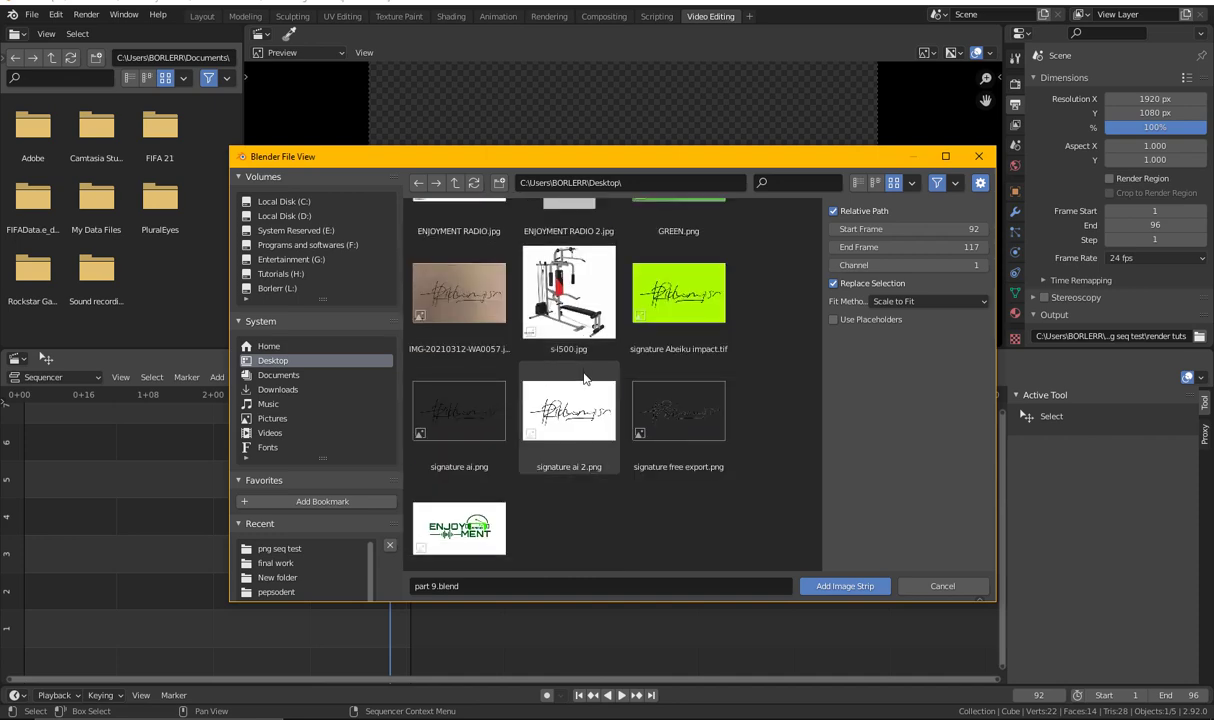
{"action": "scroll", "coordinate": [585, 378], "scroll_direction": "up", "scroll_amount": 9}
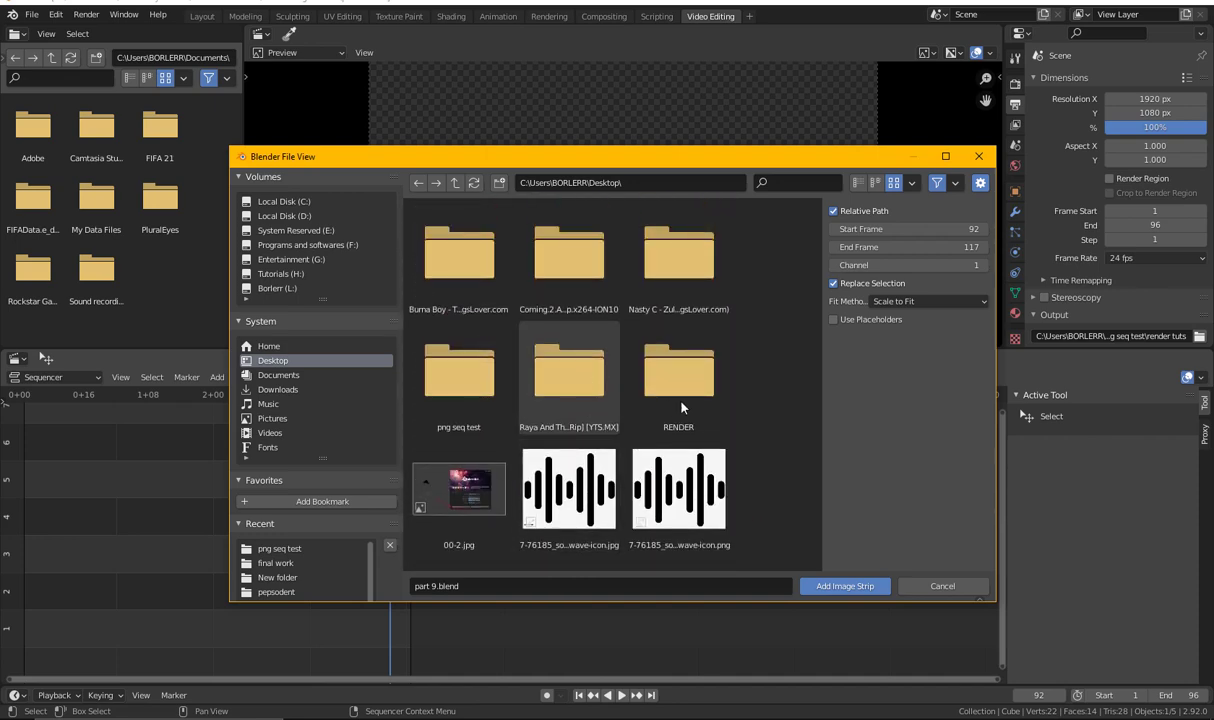
{"action": "double_click", "coordinate": [460, 400]}
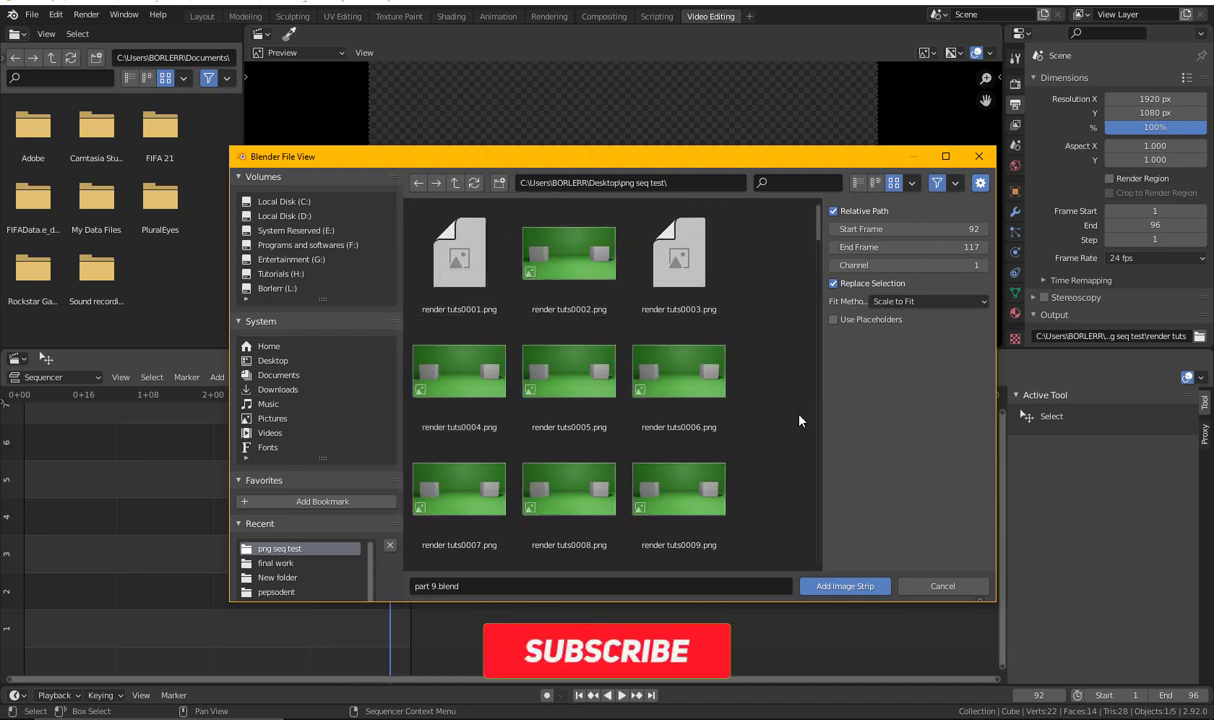
{"action": "key", "text": "a"}
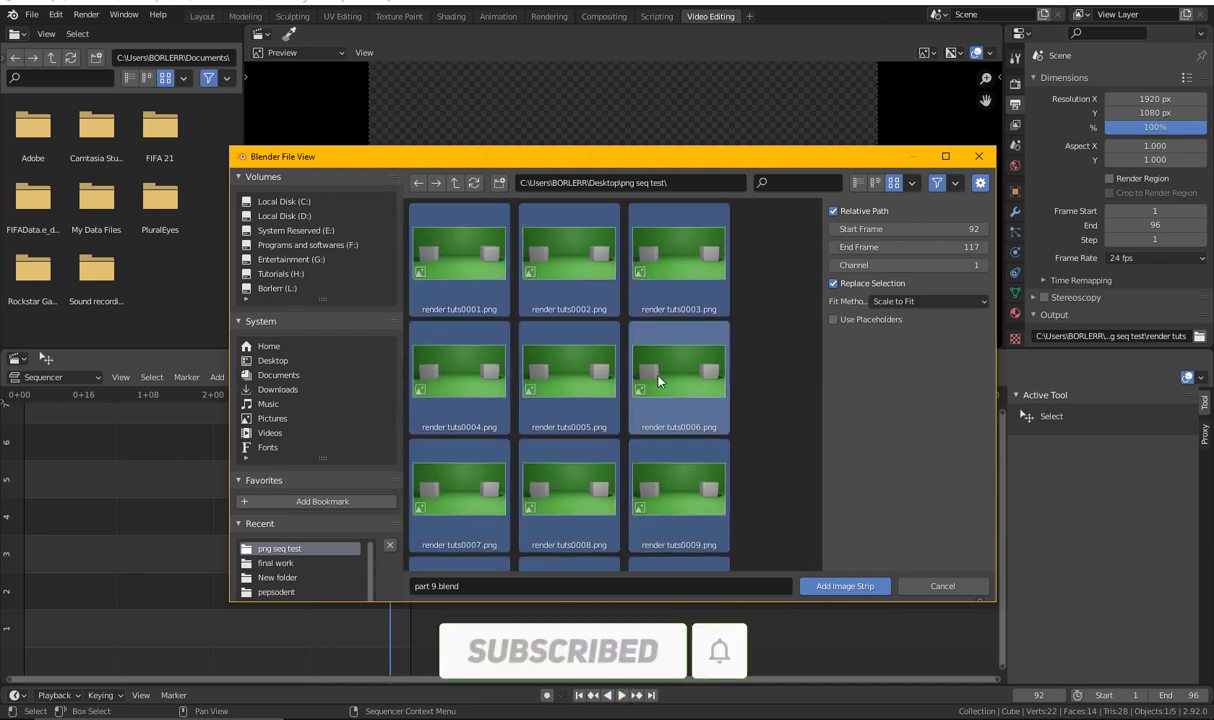
{"action": "left_click", "coordinate": [845, 586]}
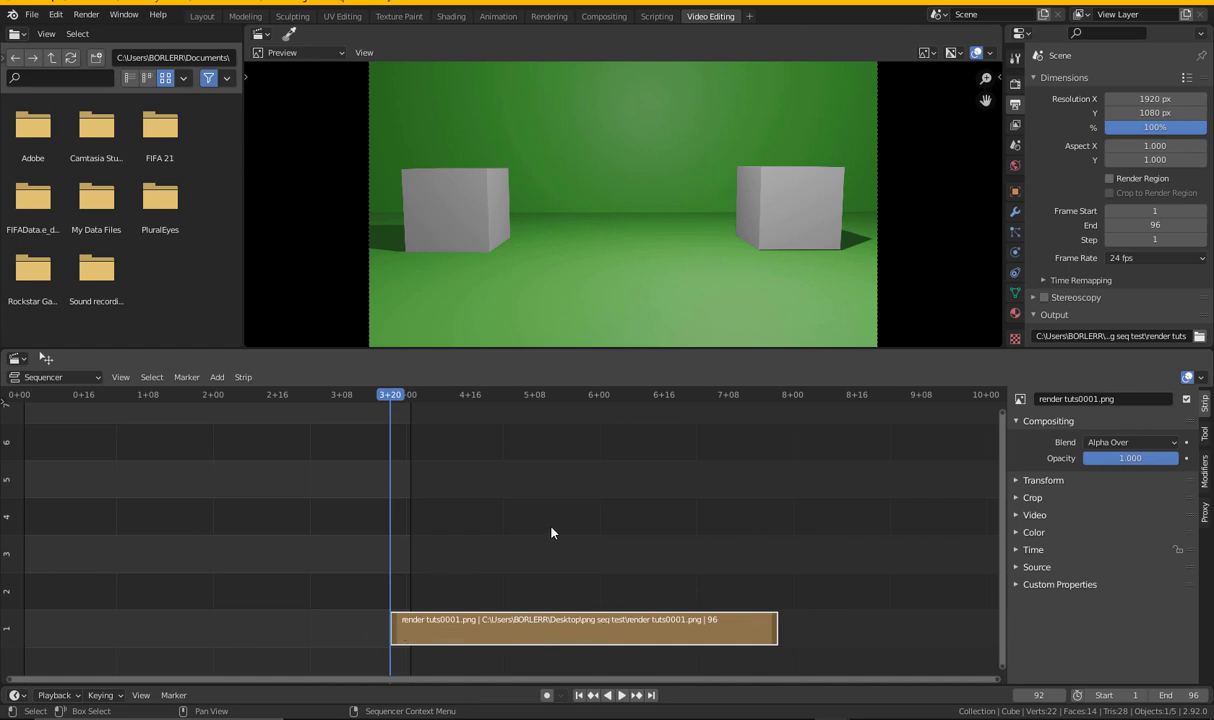
Slide the image strip back to start at frame 1 and play the sequence from its beginning
{"action": "key", "text": "space"}
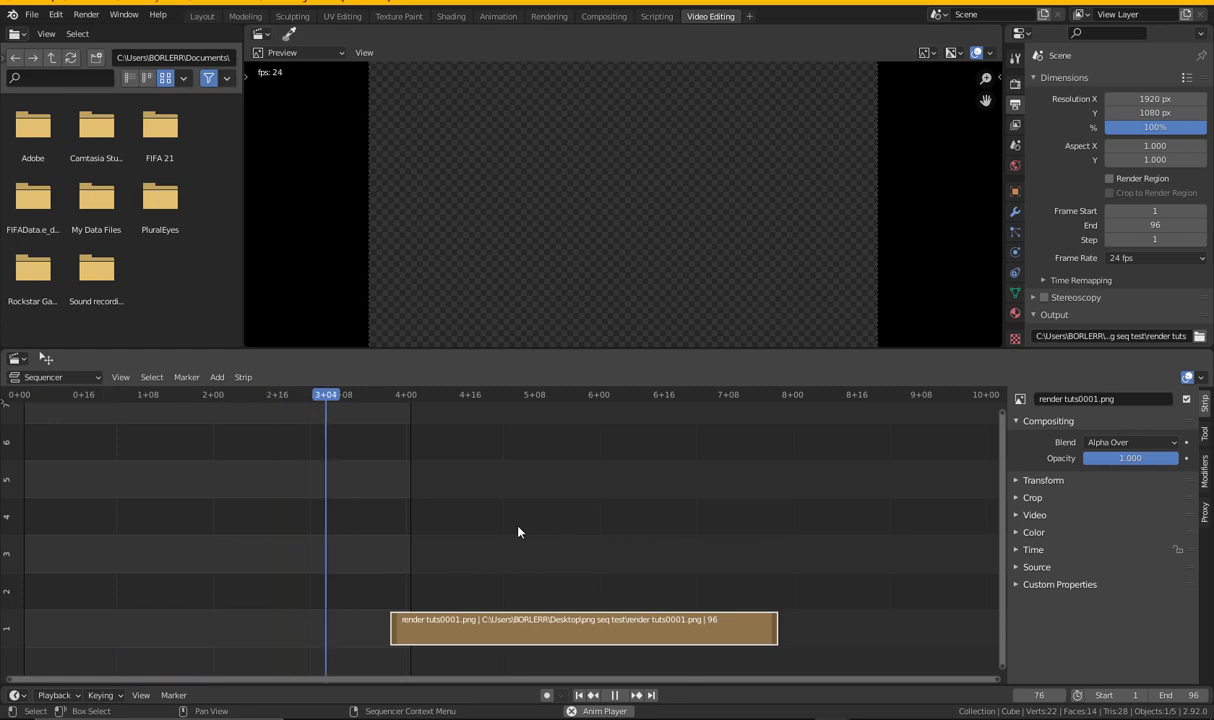
{"action": "key", "text": "space"}
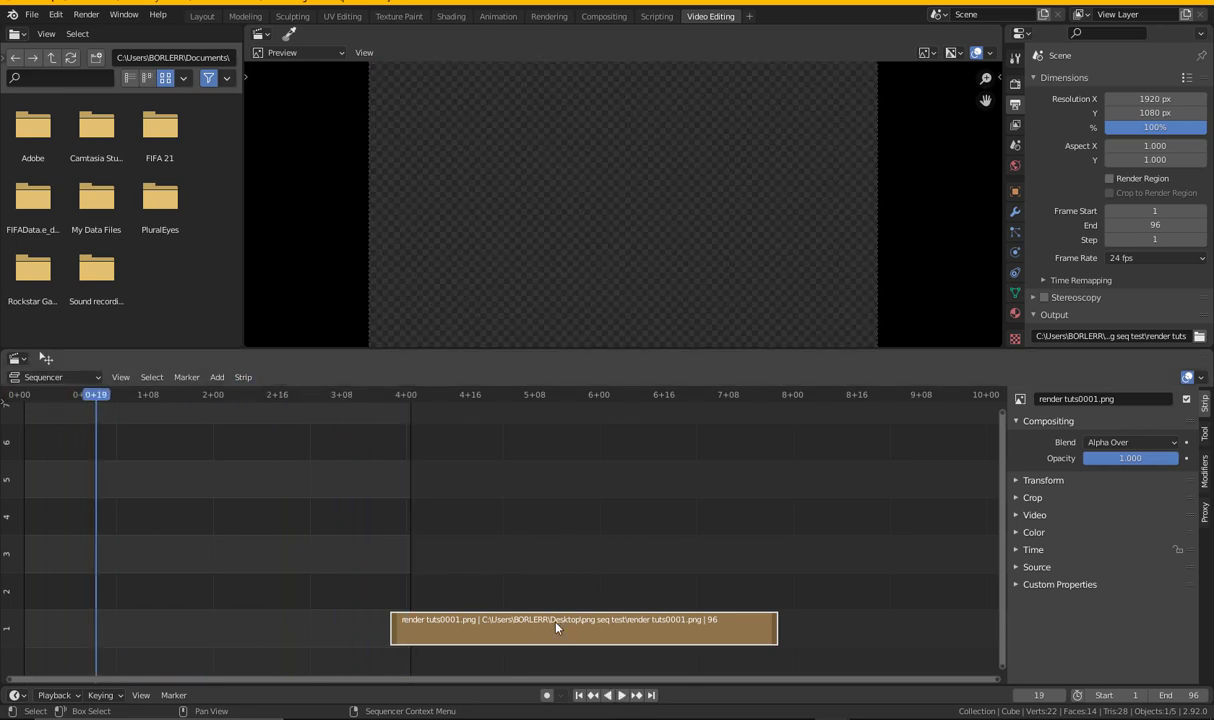
{"action": "left_click_drag", "start_coordinate": [650, 632], "coordinate": [284, 620]}
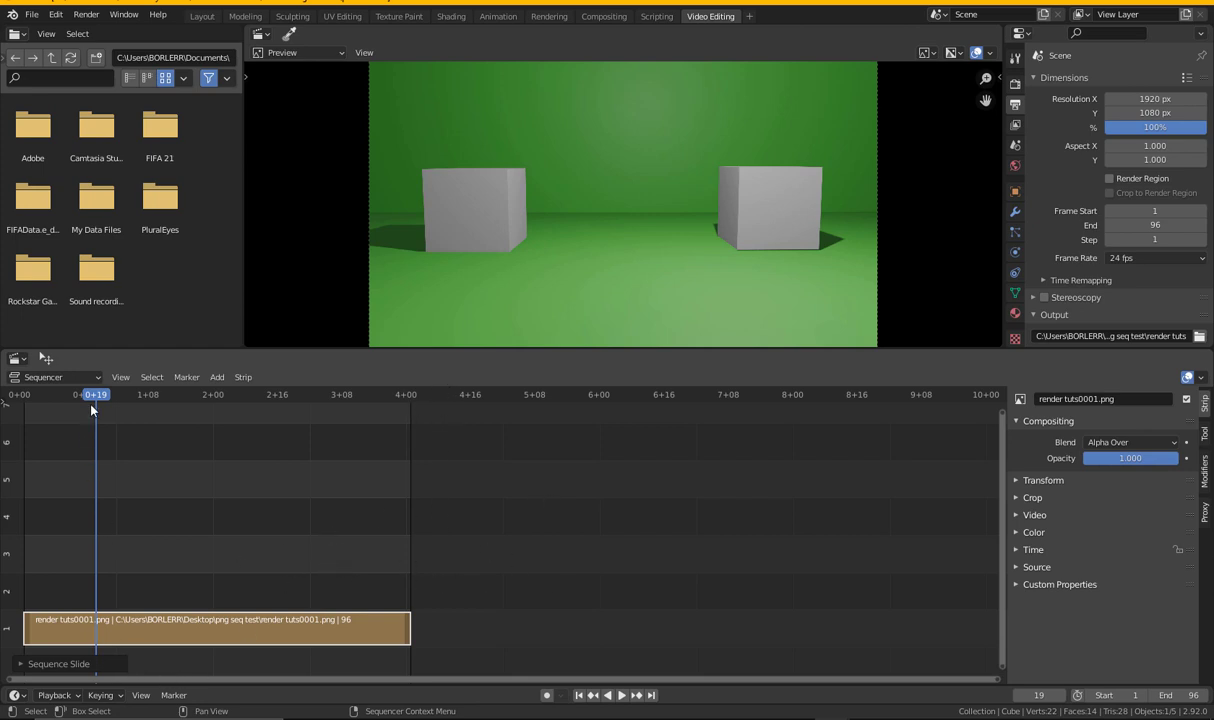
{"action": "left_click_drag", "start_coordinate": [90, 392], "coordinate": [21, 415]}
{"action": "key", "text": "space"}
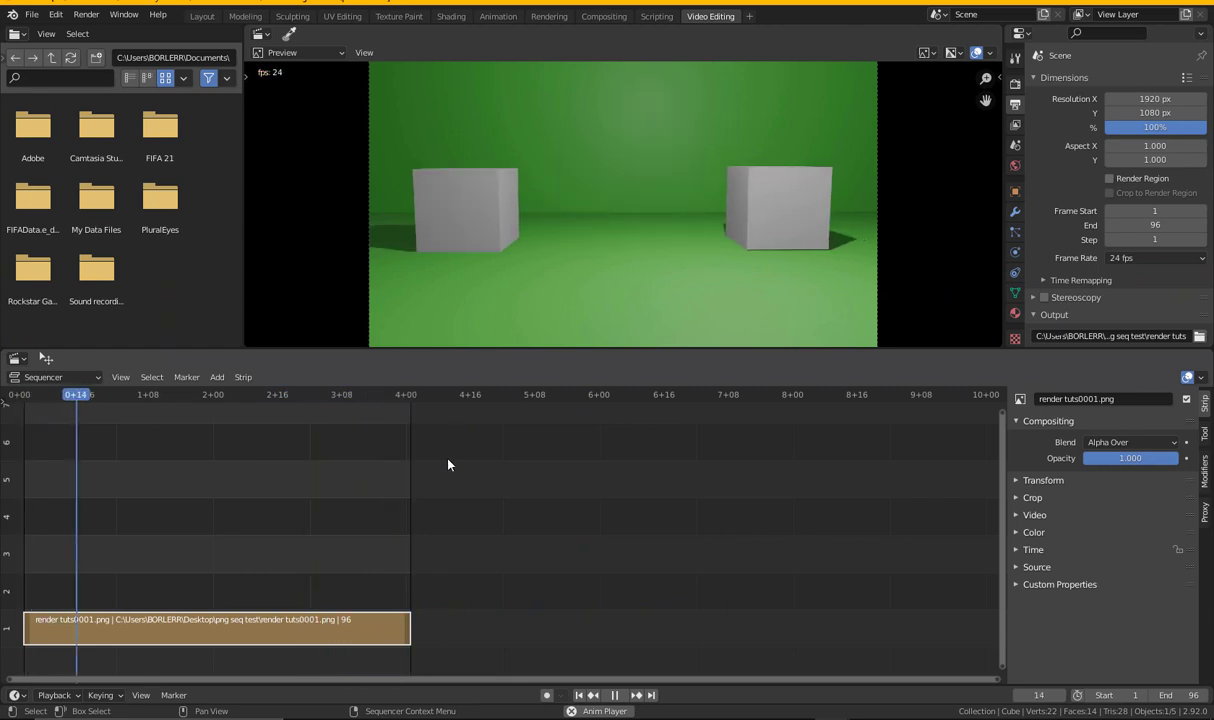
{"action": "key", "text": "space"}
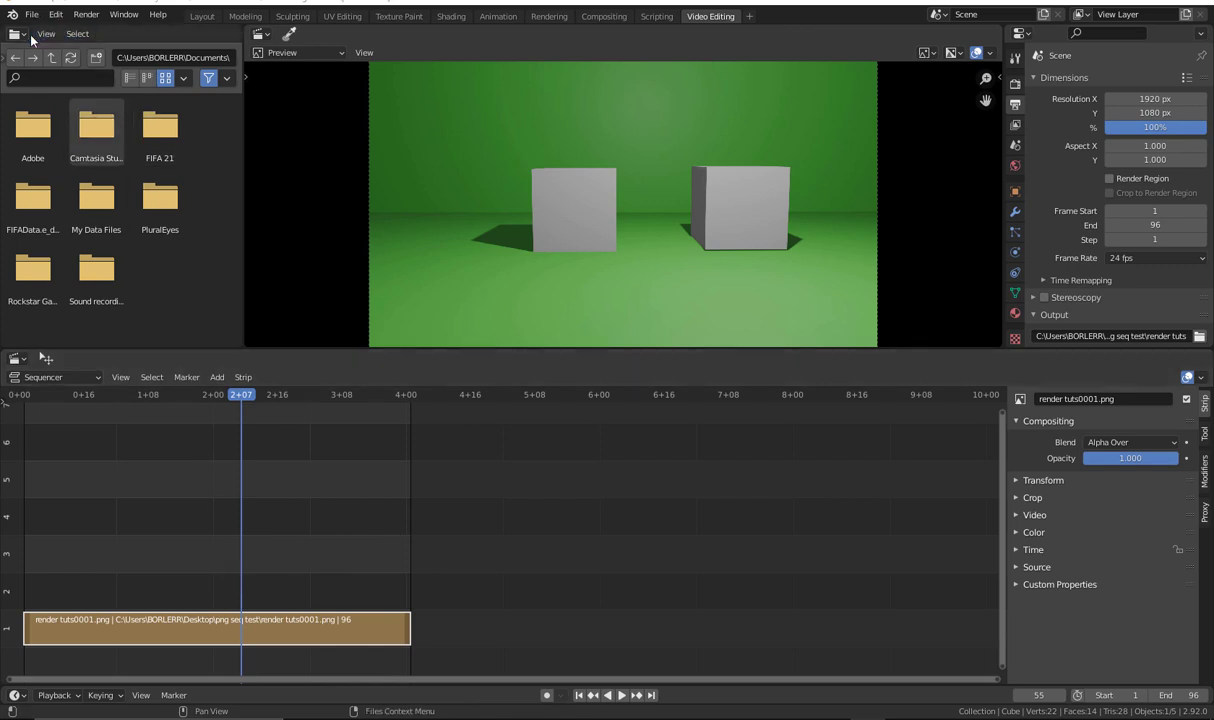
{"action": "left_click", "coordinate": [95, 16]}
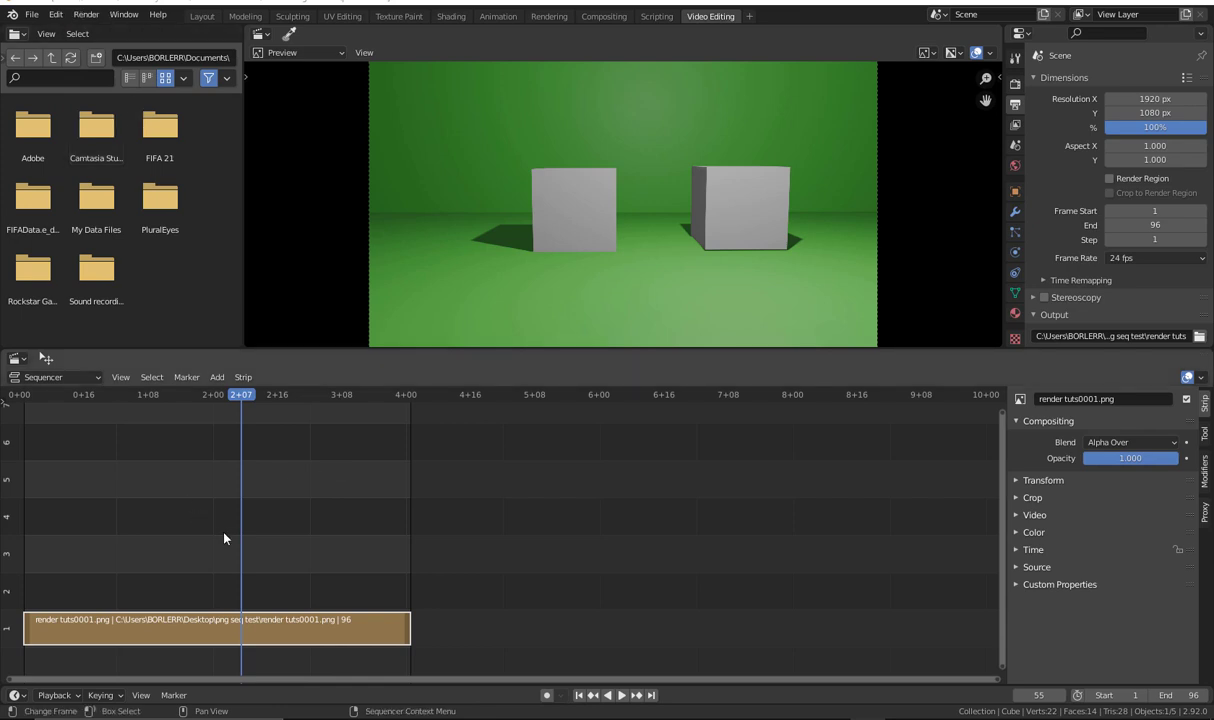
{"action": "middle_click_drag", "start_coordinate": [309, 531], "coordinate": [592, 524]}
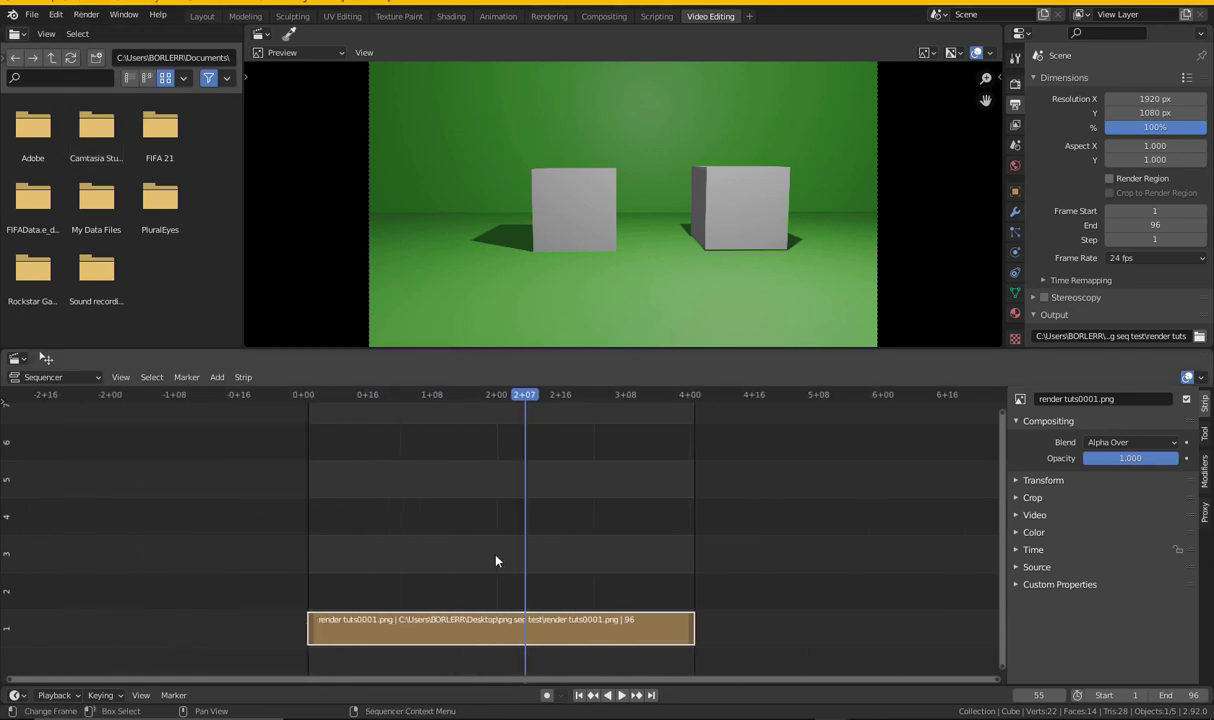
{"action": "key", "text": "shift+a"}
{"action": "left_click", "coordinate": [87, 16]}
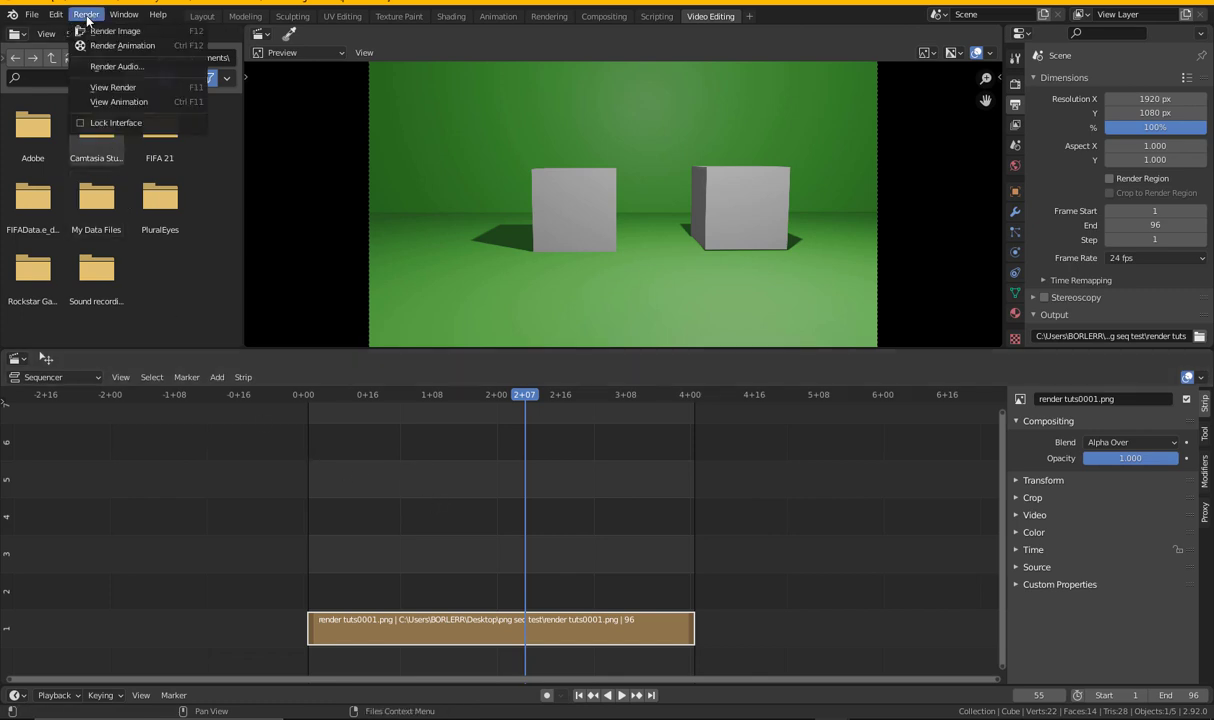
Set the output file format to FFmpeg Video and apply the h264 in MP4 encoding preset
{"action": "scroll", "coordinate": [1107, 217], "scroll_direction": "down", "scroll_amount": 3}
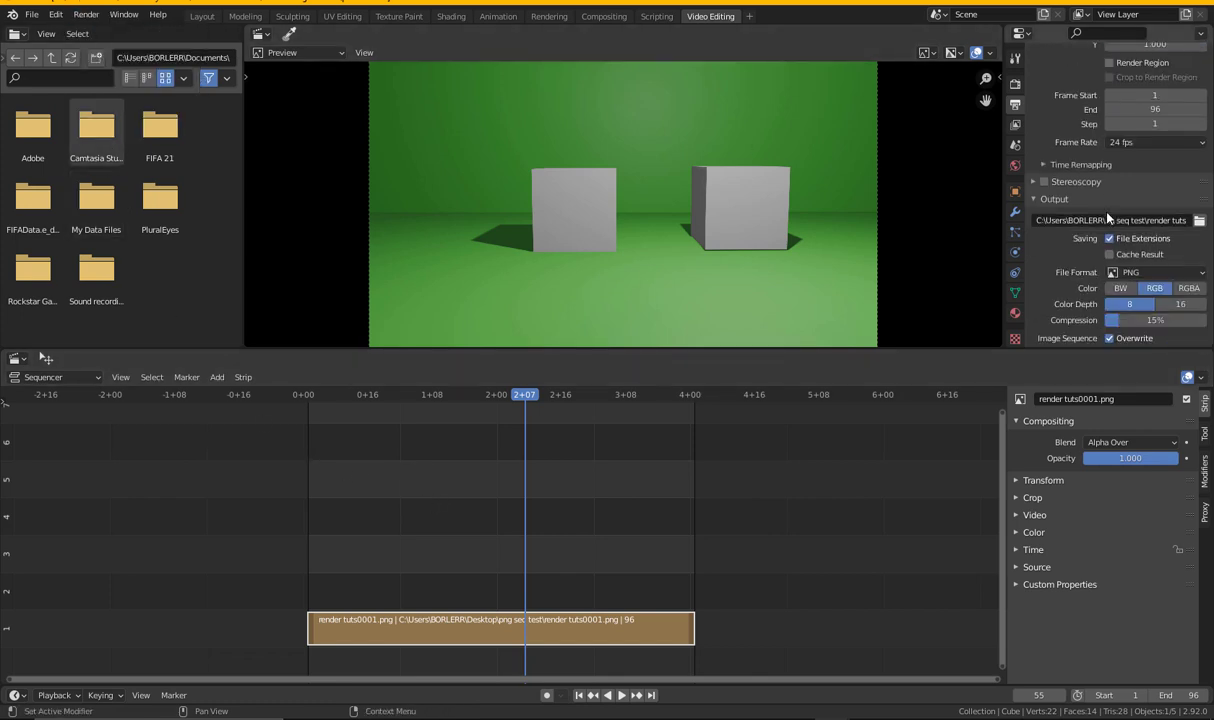
{"action": "scroll", "coordinate": [1107, 217], "scroll_direction": "down", "scroll_amount": 2}
{"action": "scroll", "coordinate": [1107, 217], "scroll_direction": "up", "scroll_amount": 2}
{"action": "scroll", "coordinate": [1107, 217], "scroll_direction": "down", "scroll_amount": 2}
{"action": "left_click", "coordinate": [1199, 166]}
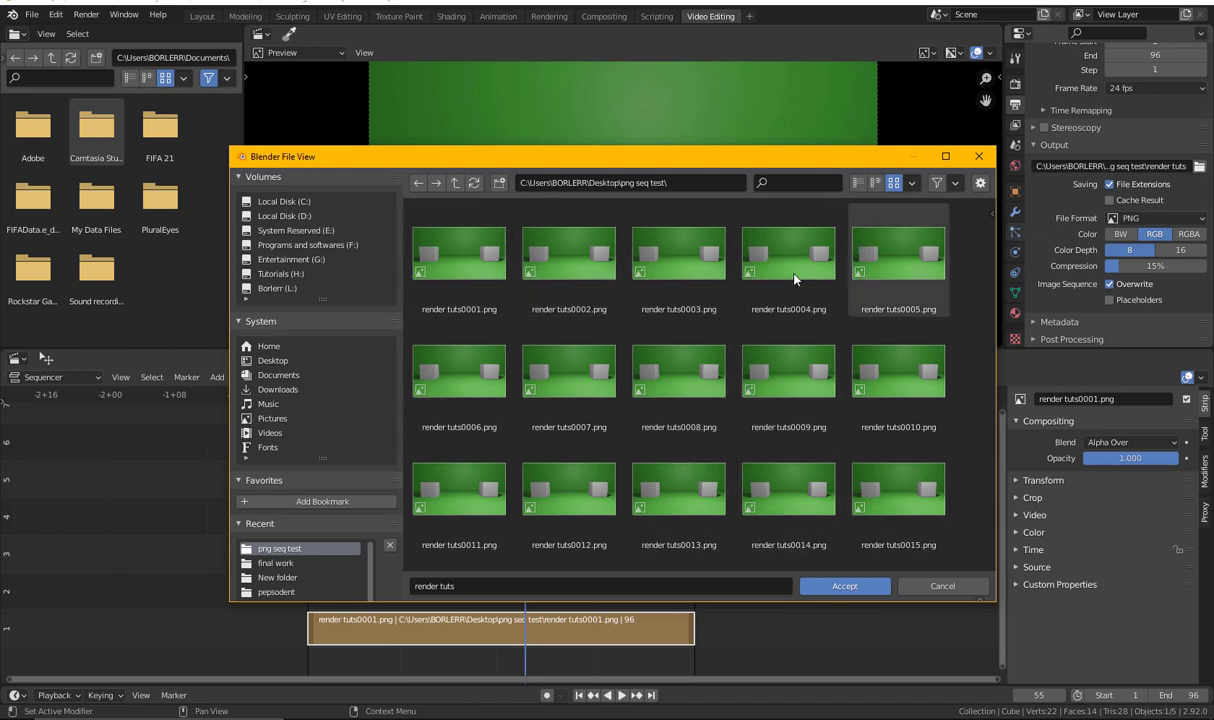
{"action": "left_click", "coordinate": [943, 586]}
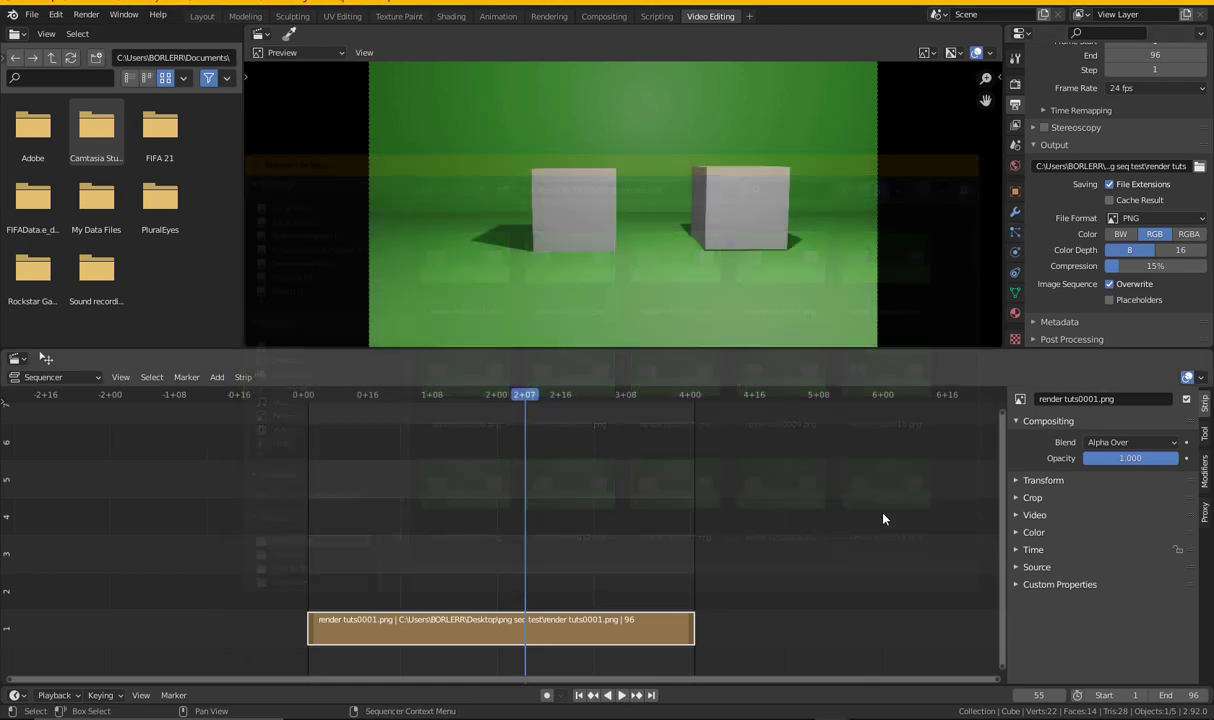
{"action": "left_click", "coordinate": [1140, 218]}
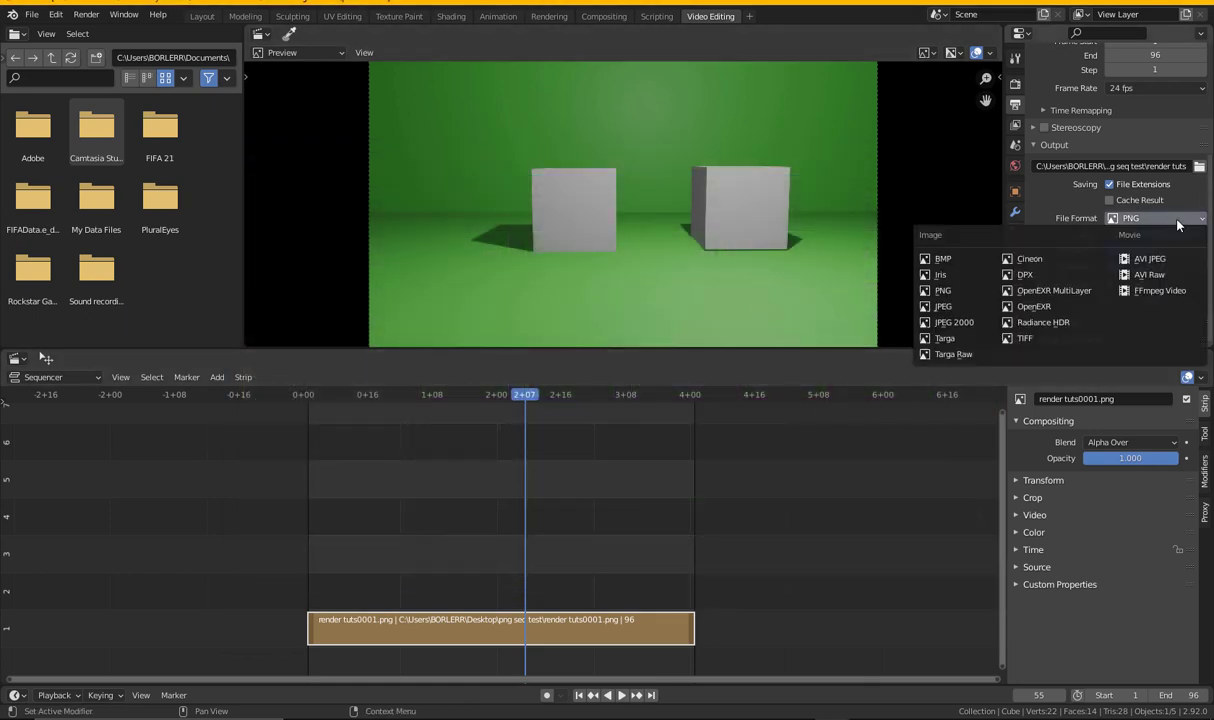
{"action": "left_click", "coordinate": [1174, 291]}
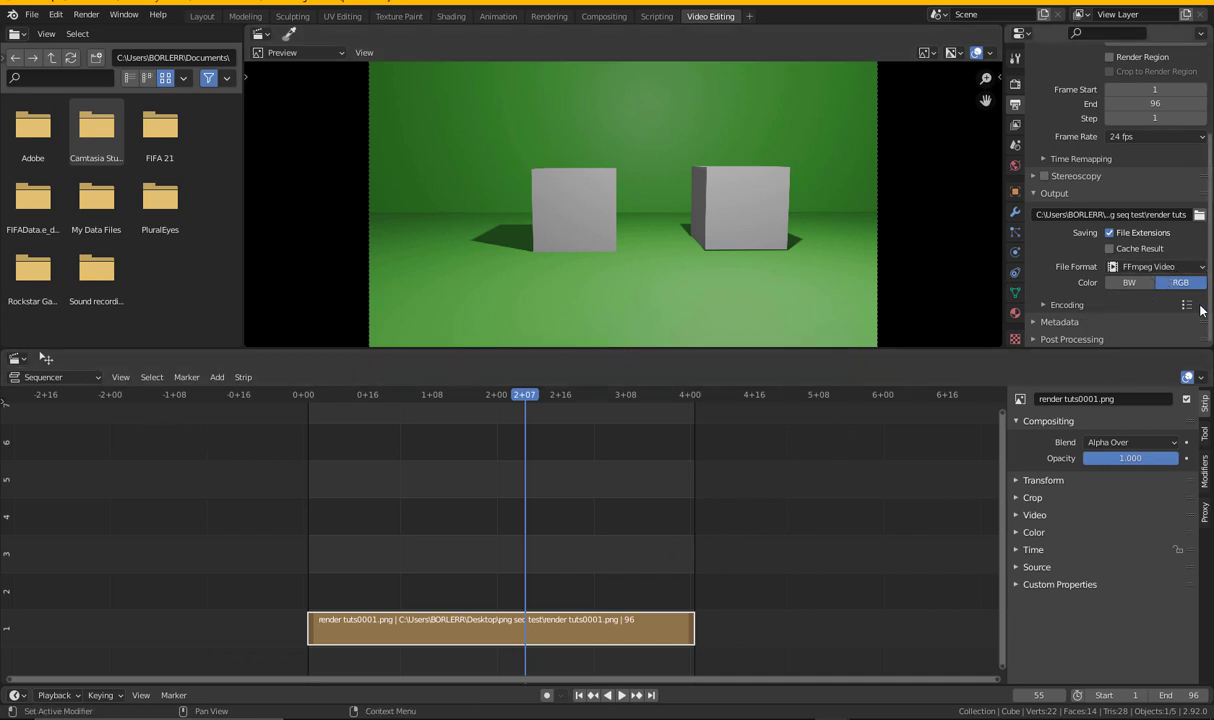
{"action": "left_click", "coordinate": [1187, 306]}
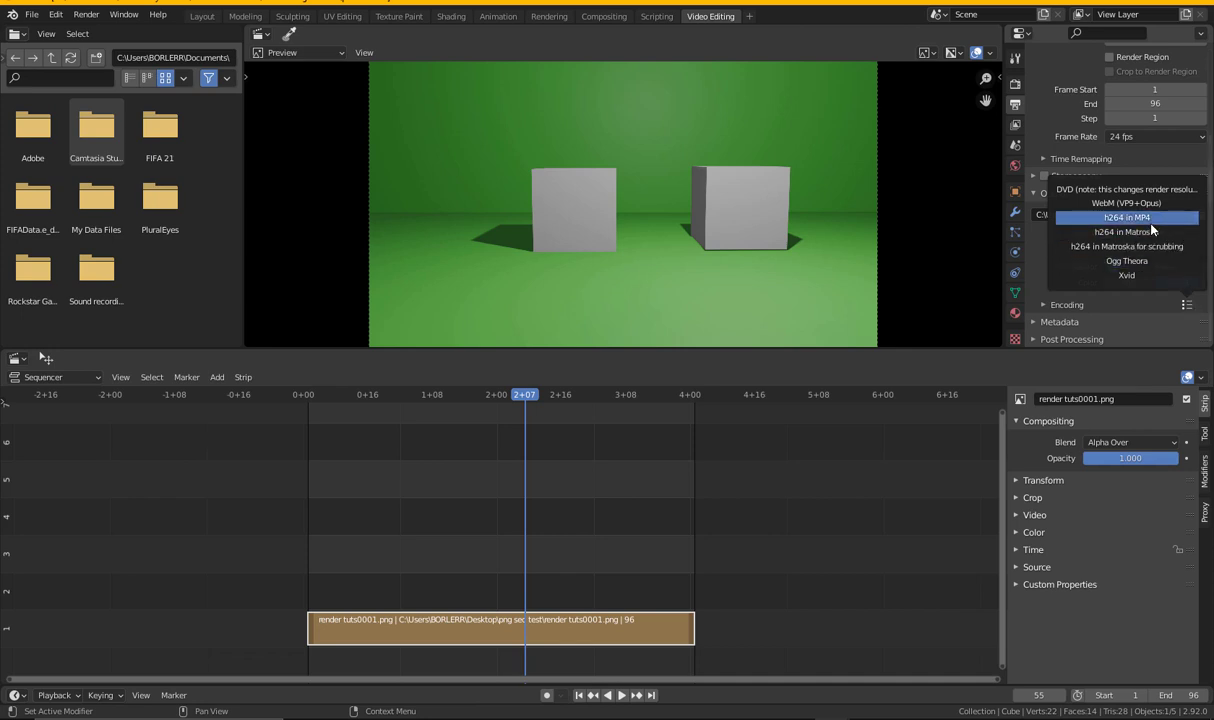
{"action": "left_click", "coordinate": [1085, 219]}
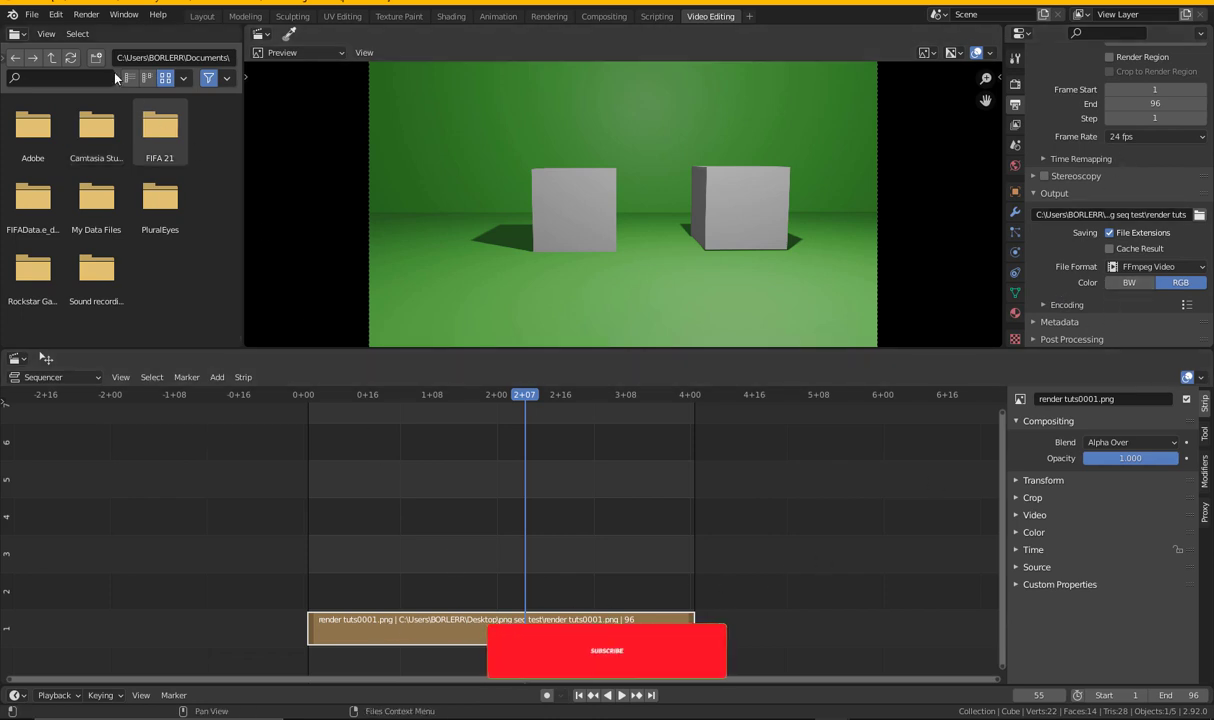
Render the sequenced strip as an animation and close the render window when all 96 frames are done
{"action": "left_click", "coordinate": [86, 18]}
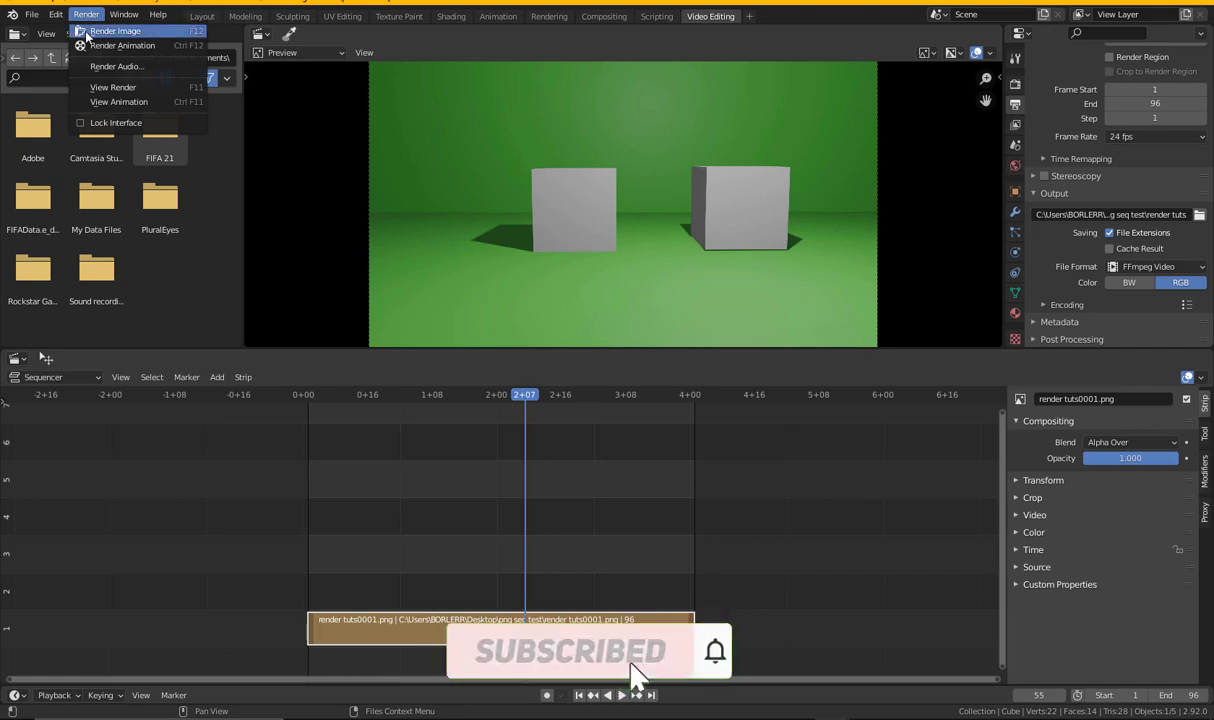
{"action": "left_click", "coordinate": [91, 46]}
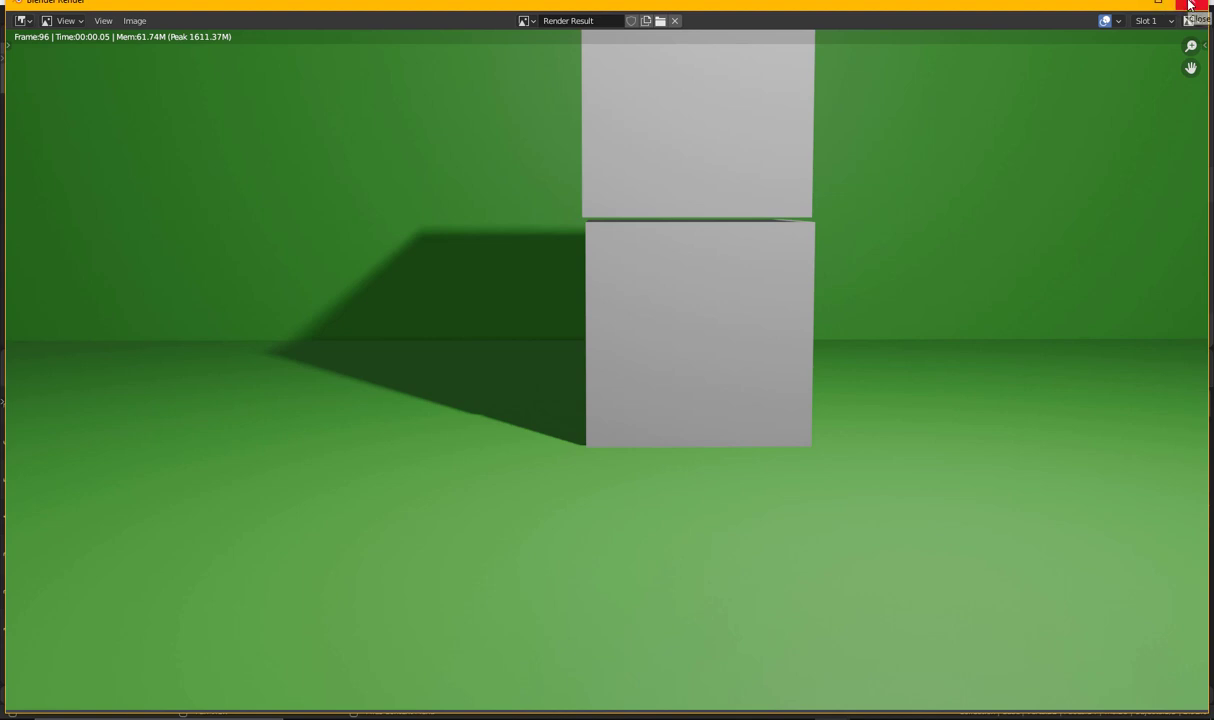
{"action": "left_click", "coordinate": [1135, 0]}
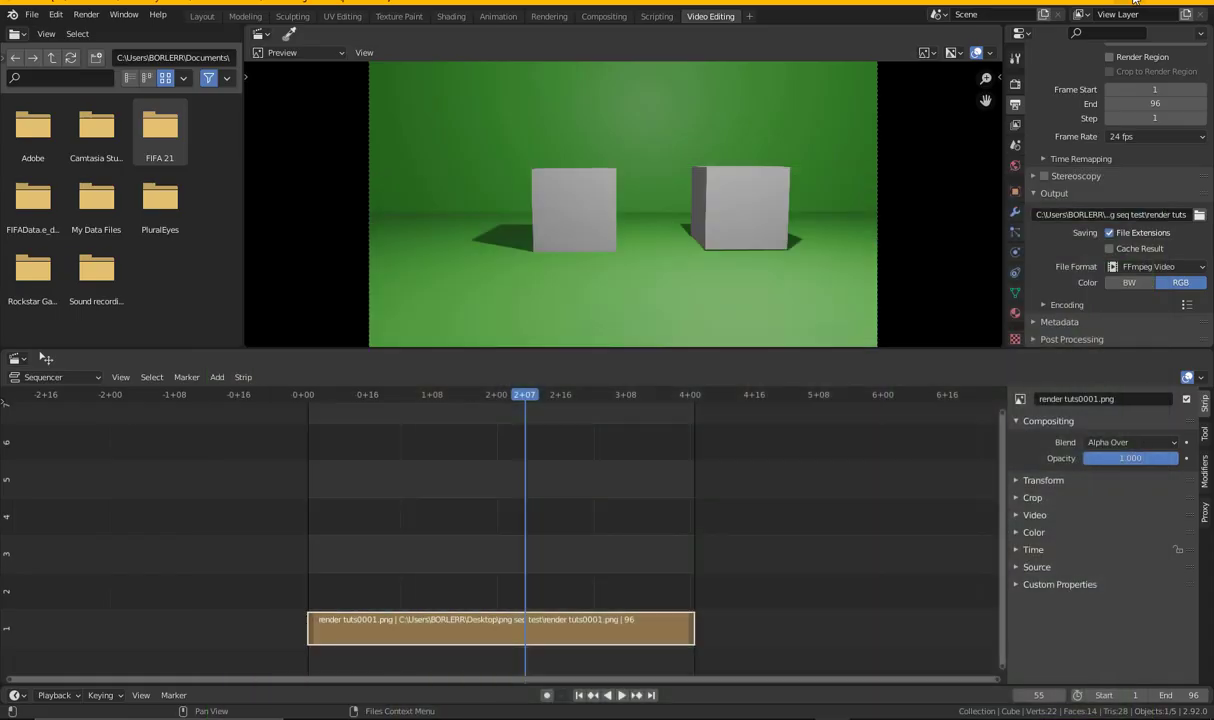
Switch to the png seq test folder in File Explorer, play the render tuts0001-0096 video, and close the player
{"action": "mouse_move", "coordinate": [379, 714]}
{"action": "left_click", "coordinate": [400, 663]}
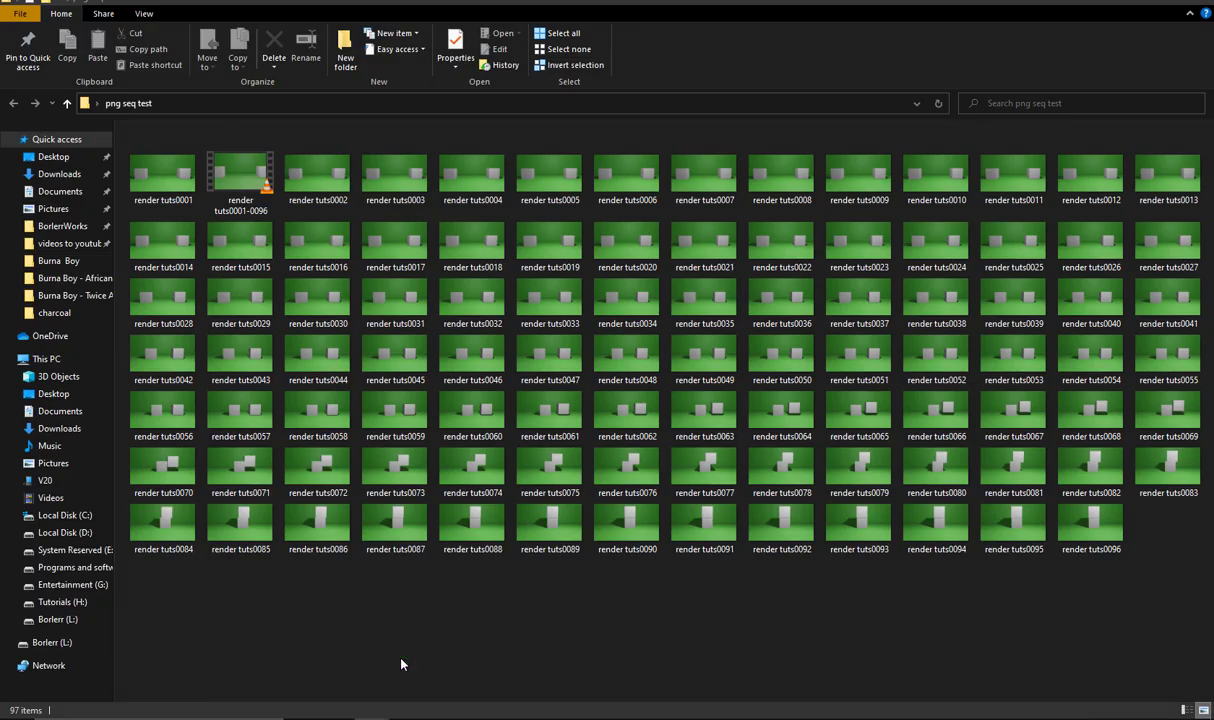
{"action": "left_click", "coordinate": [254, 205]}
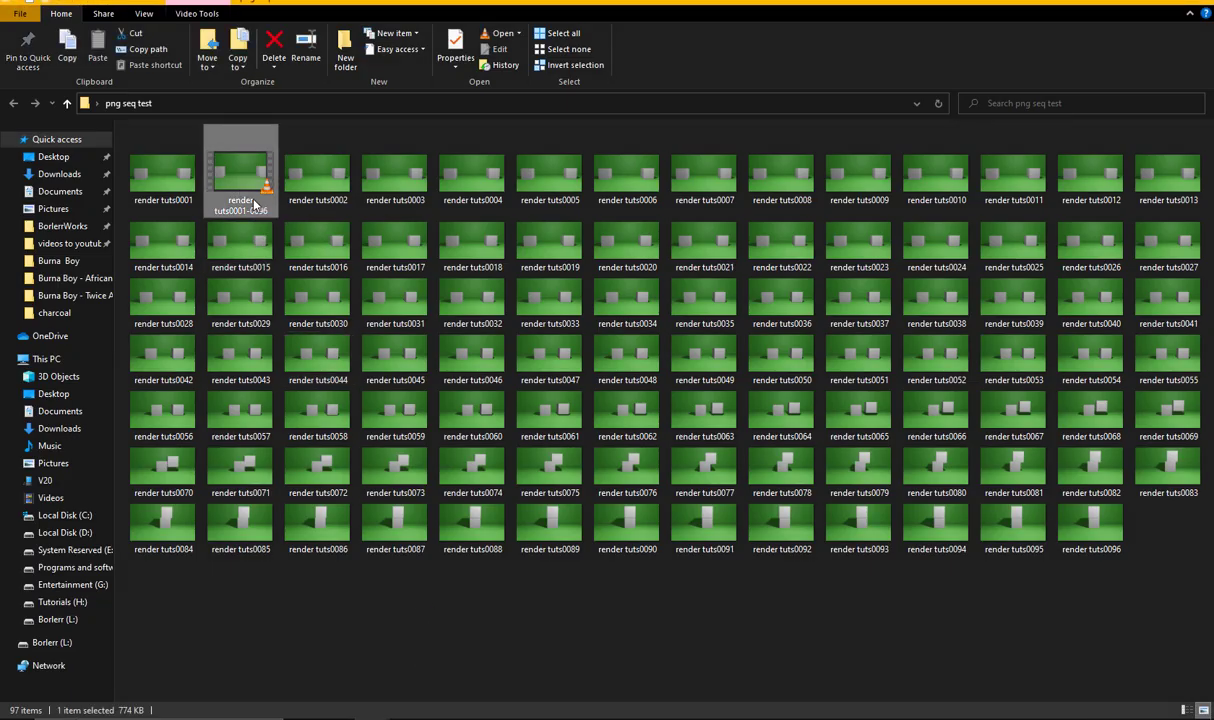
{"action": "double_click", "coordinate": [254, 205]}
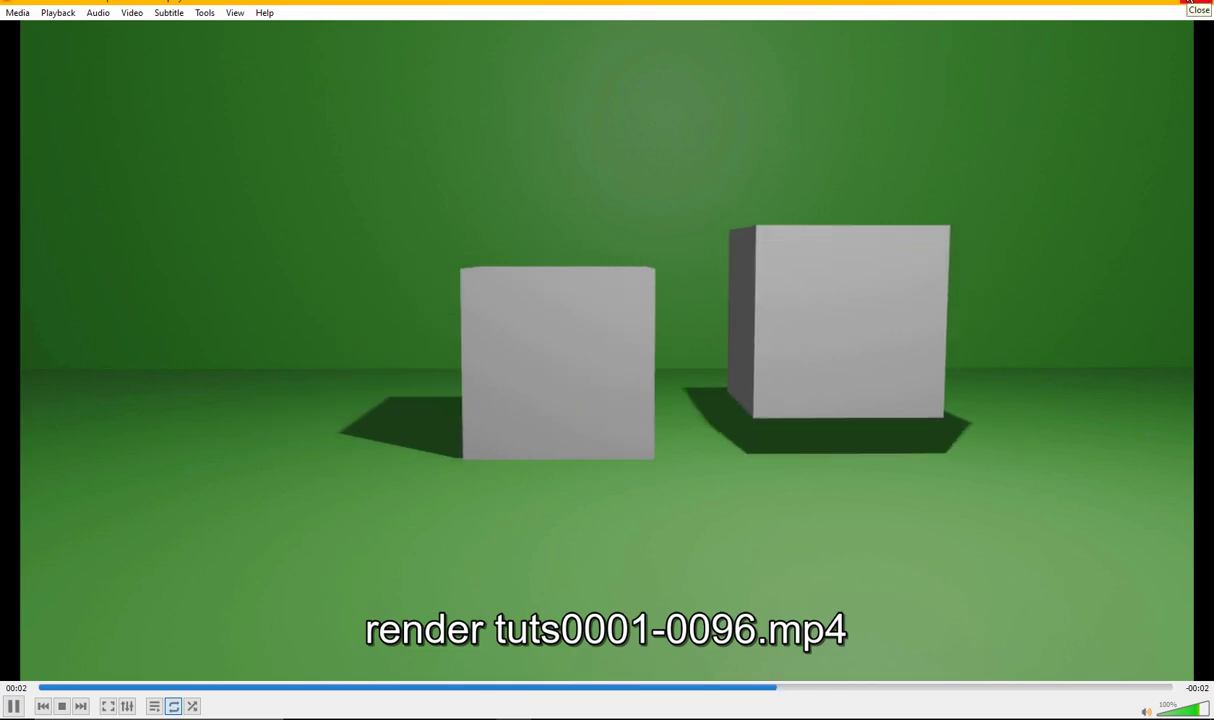
{"action": "left_click", "coordinate": [1192, 3]}
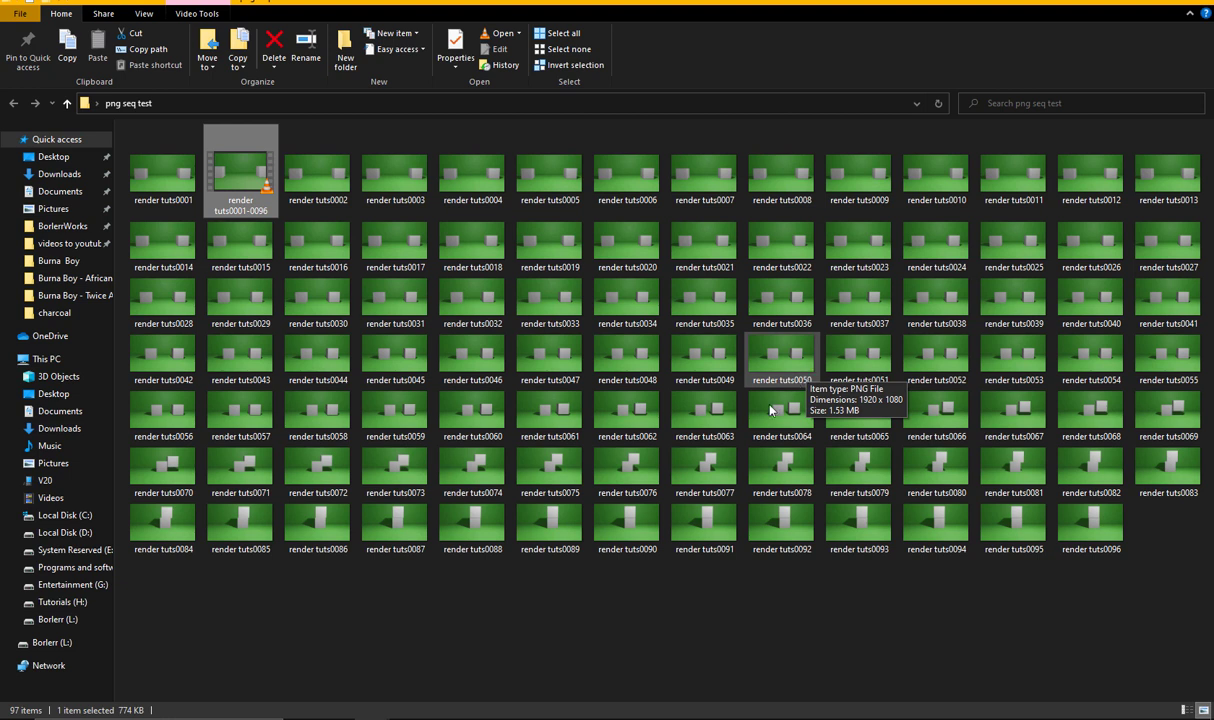
Switch back to Blender's main window and open the Layout workspace
{"action": "mouse_move", "coordinate": [822, 708]}
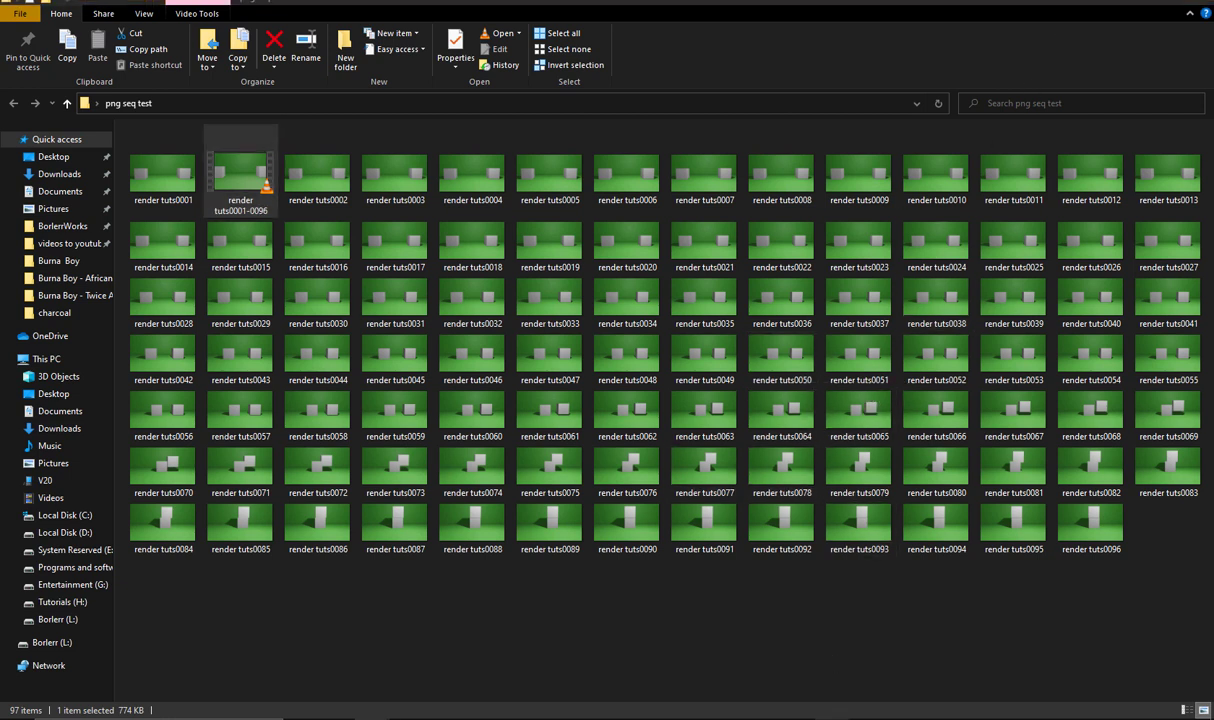
{"action": "left_click", "coordinate": [758, 648]}
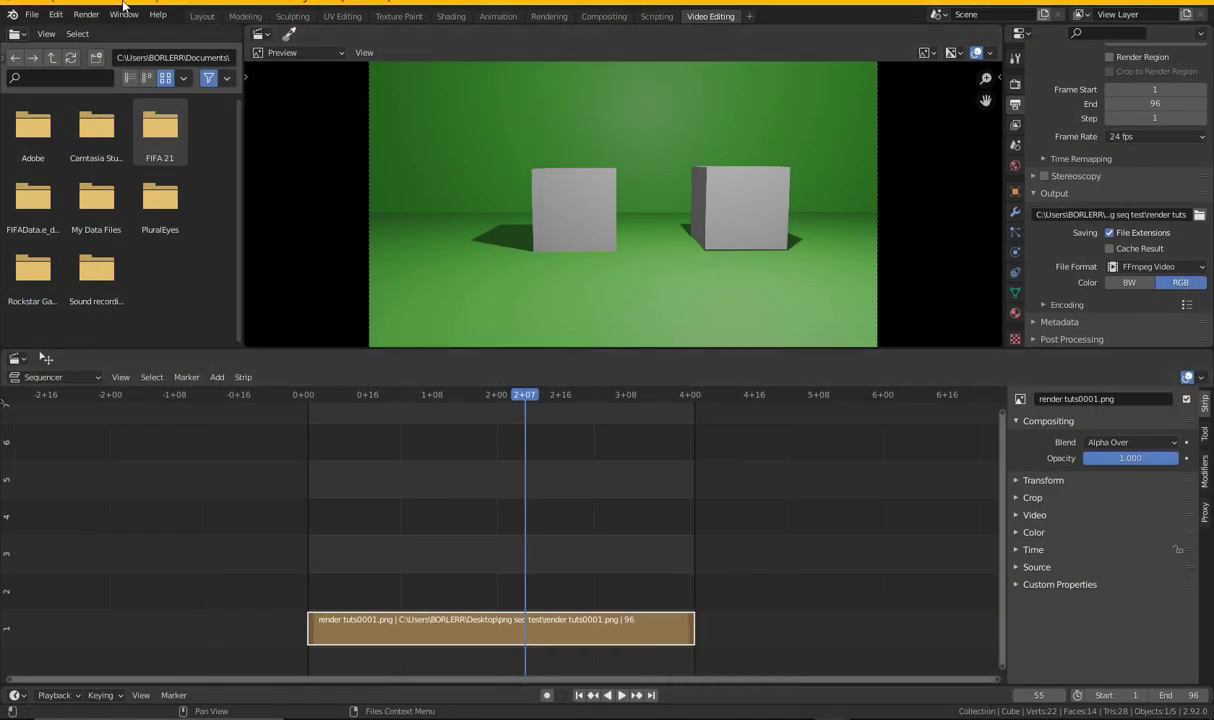
{"action": "left_click", "coordinate": [202, 16]}
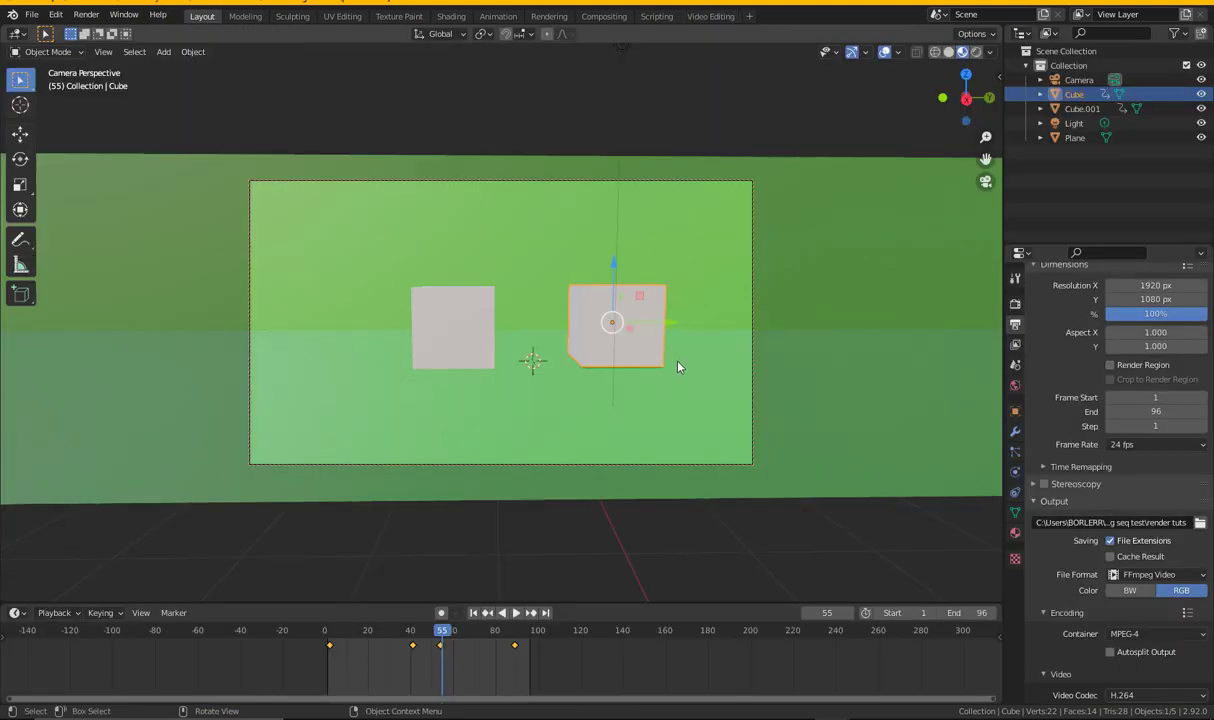